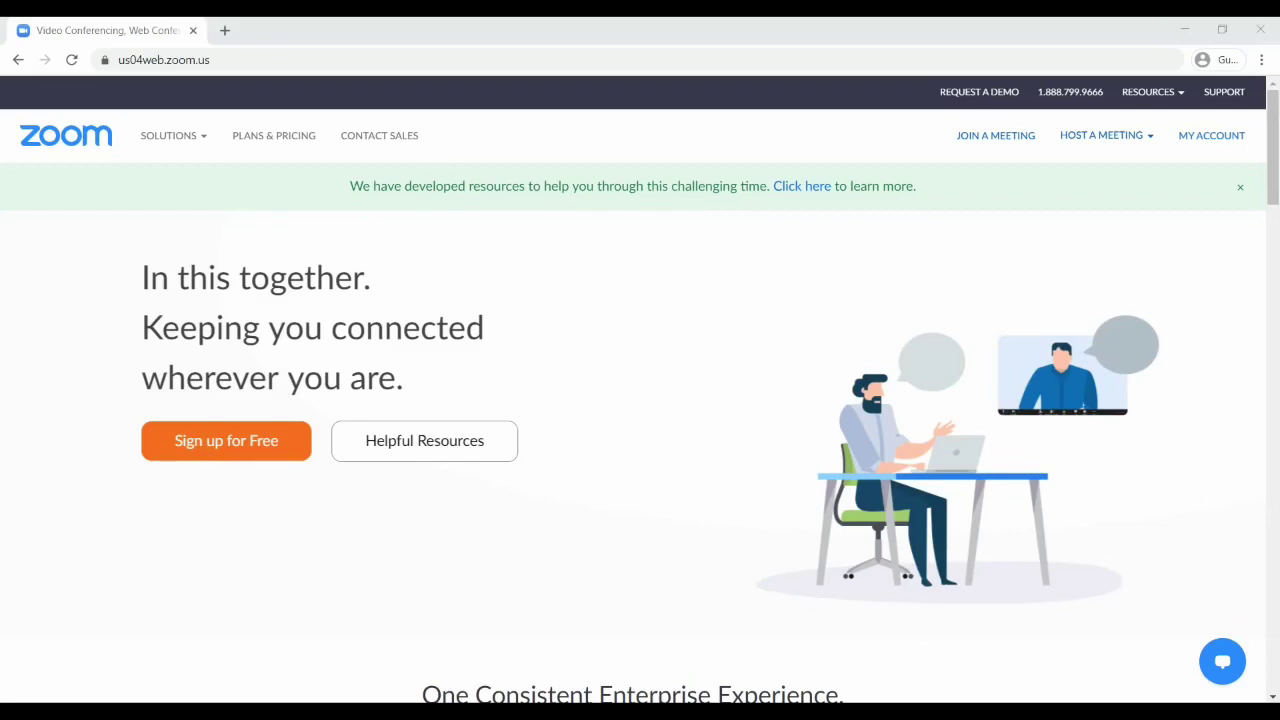
Step: Open the account profile, check the client version on the Download Center page, and return to the profile
left_click(1203, 141)
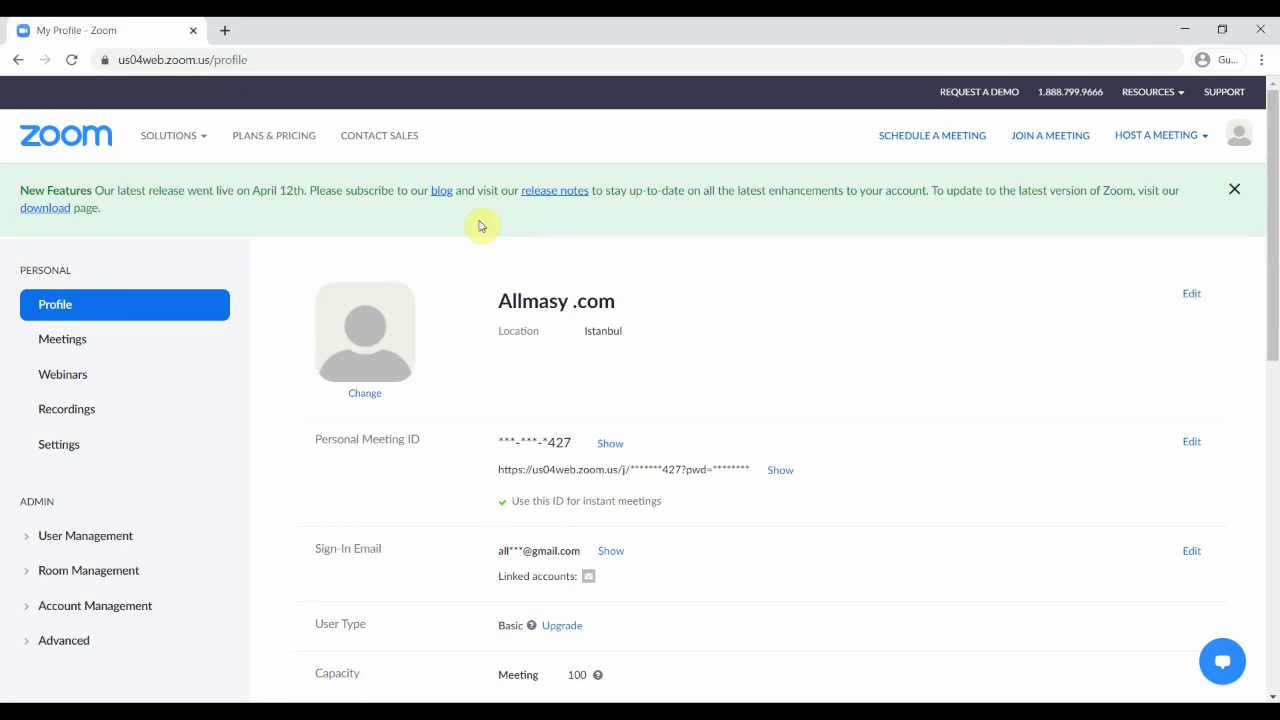
left_click(46, 218)
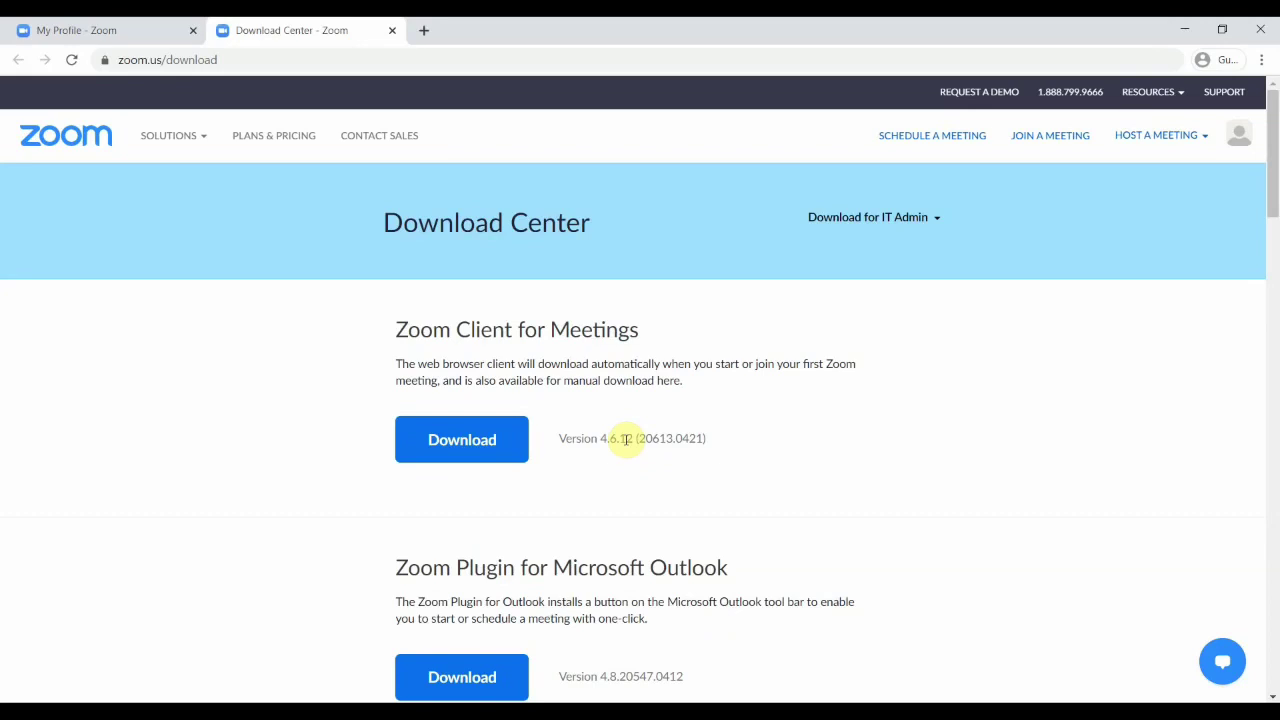
left_click(392, 31)
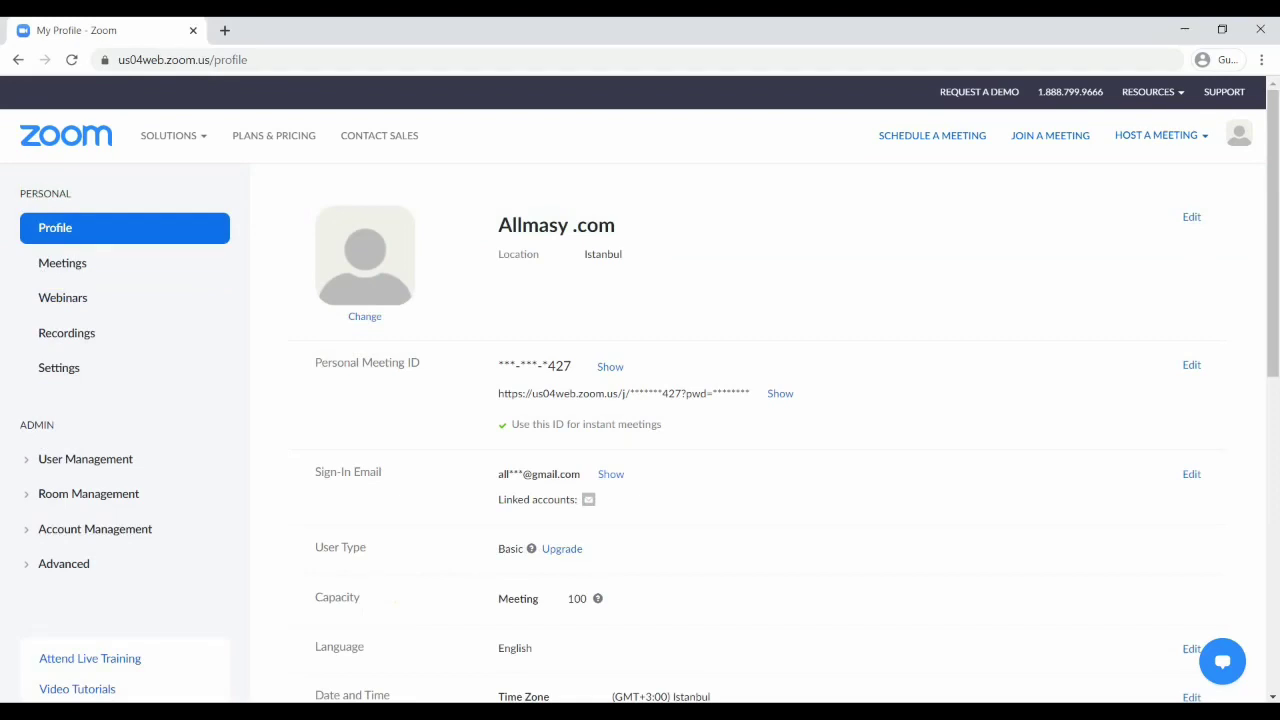
Step: Upload a new profile picture, crop it to the woman's face, and save it
left_click(365, 318)
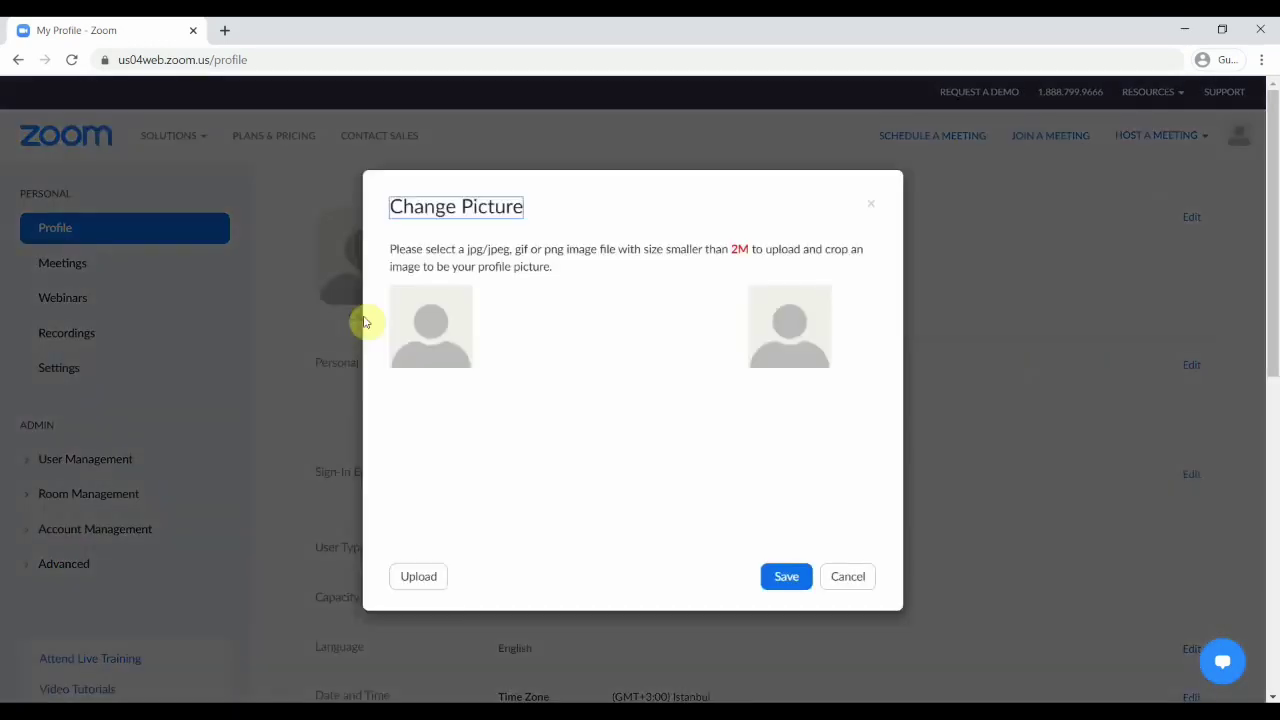
left_click(412, 577)
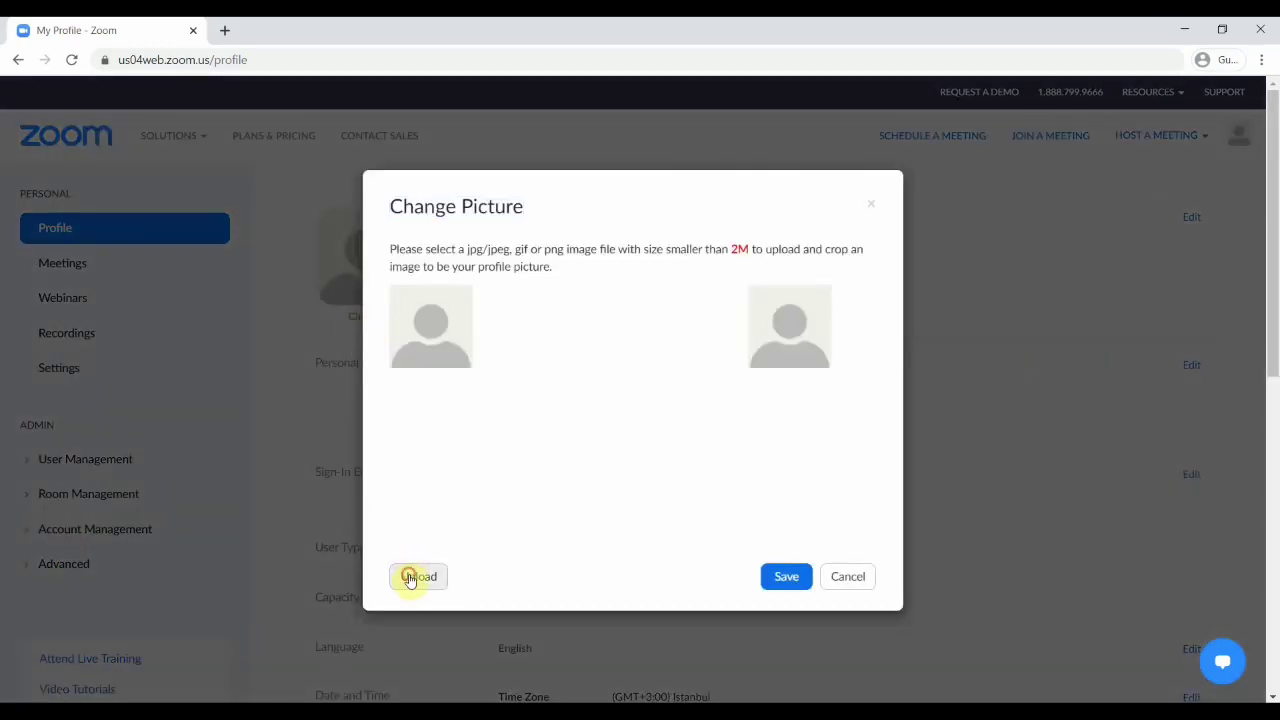
double_click(752, 280)
left_click_drag(510, 333, 429, 331)
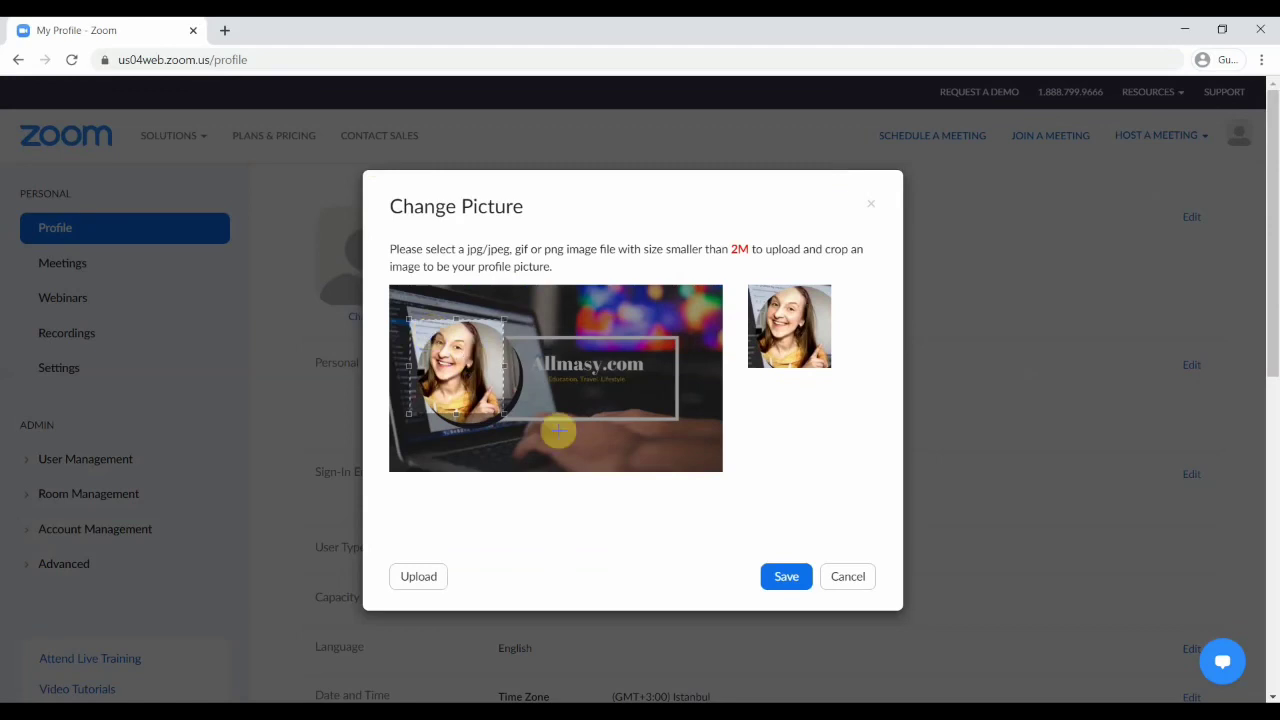
left_click(778, 588)
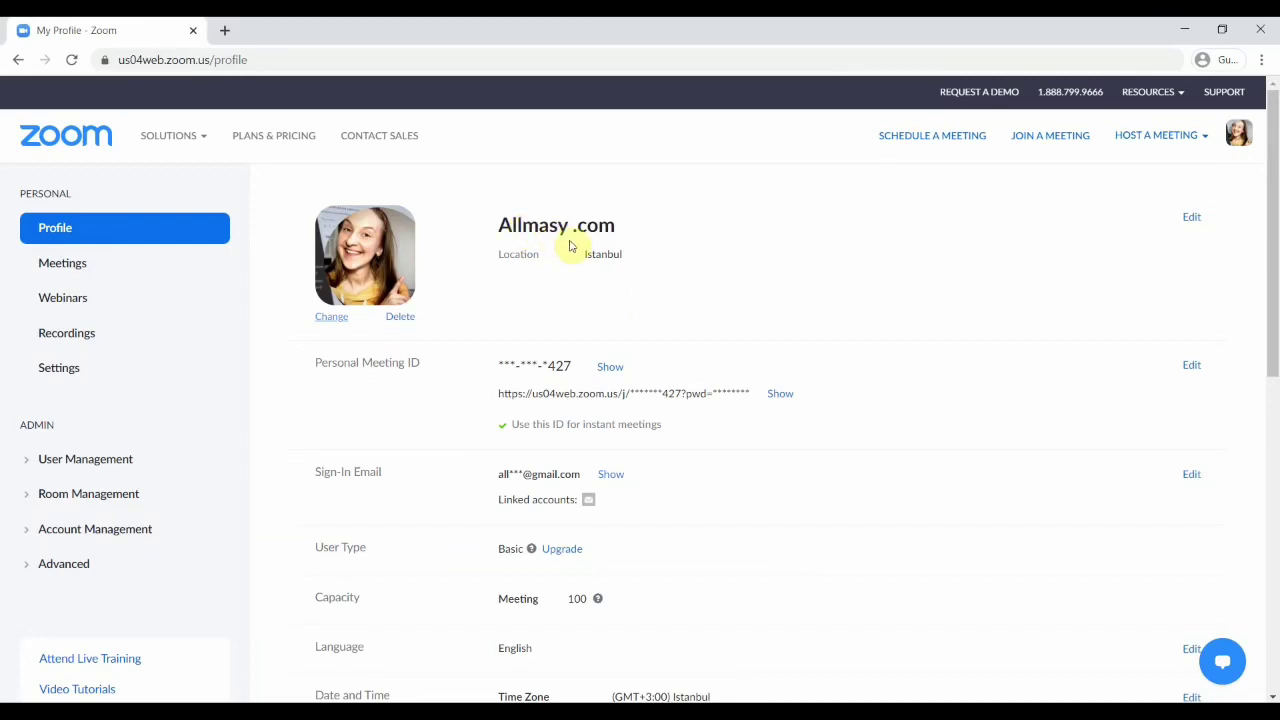
Step: Review the profile's name, phone, company and location fields in edit mode and save them
left_click(1190, 222)
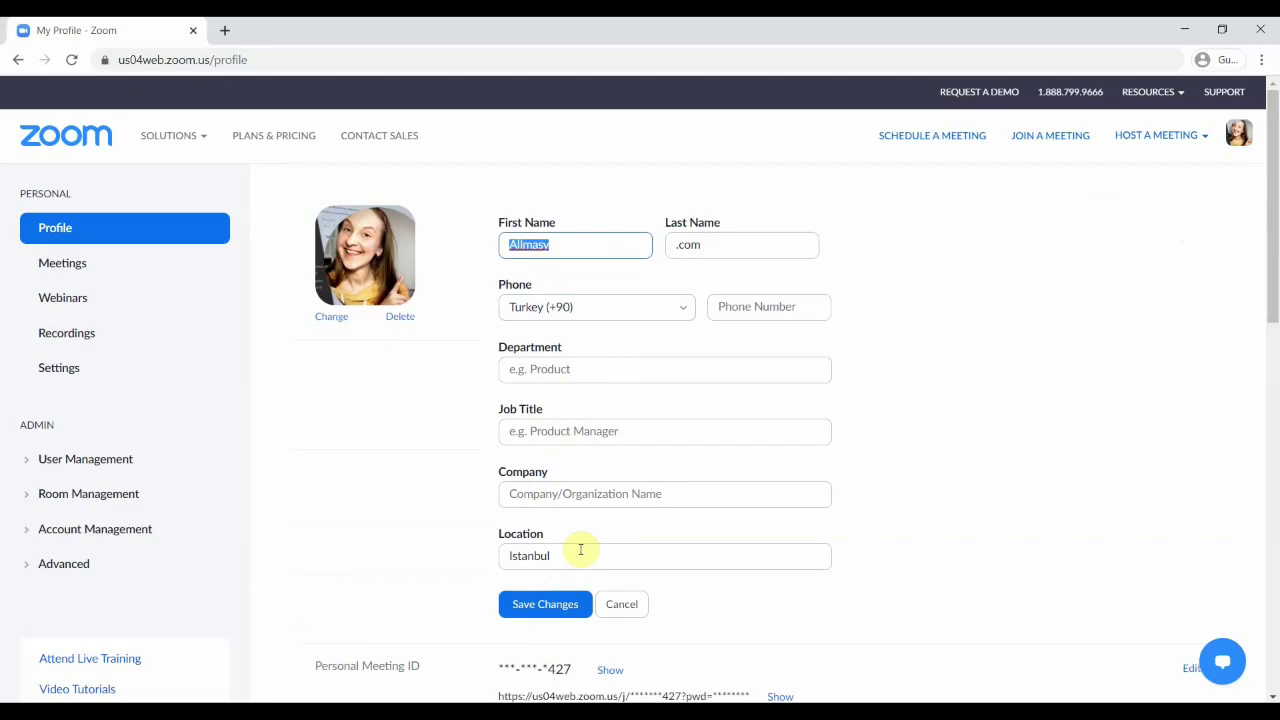
left_click(531, 614)
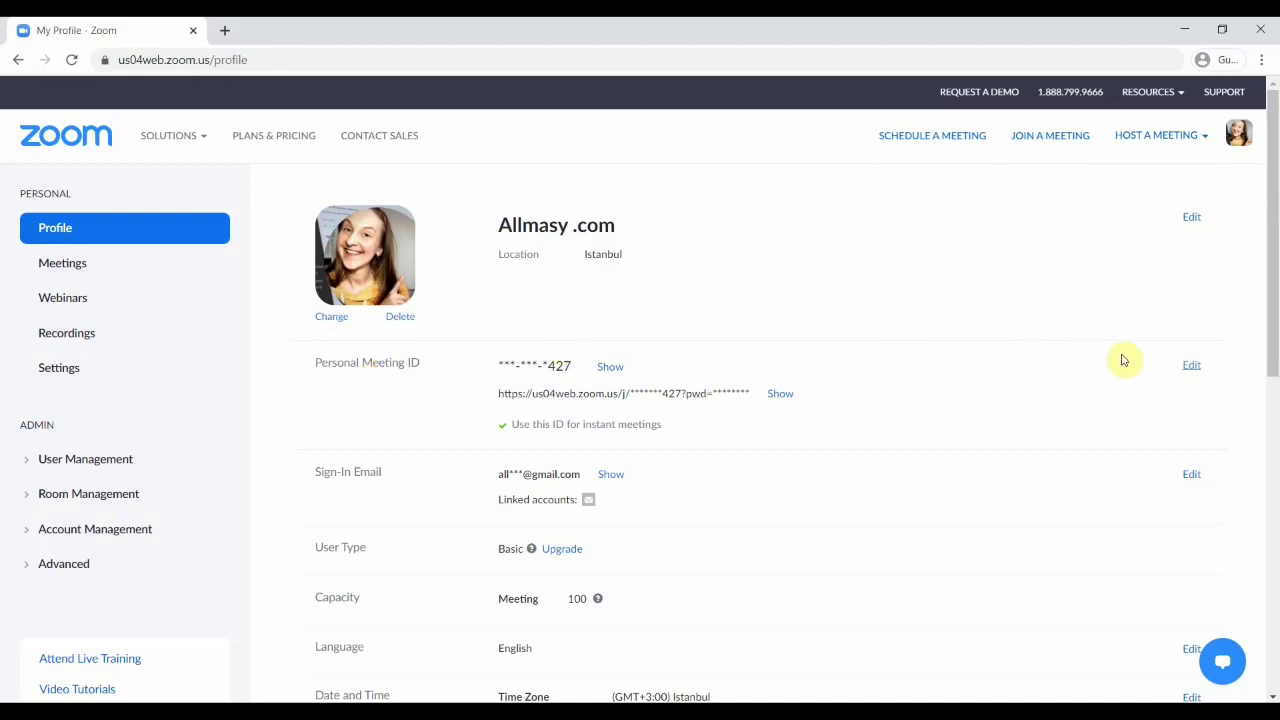
Step: Save the Personal Meeting ID settings with "Use Personal Meeting ID for instant meetings" enabled
left_click(1190, 368)
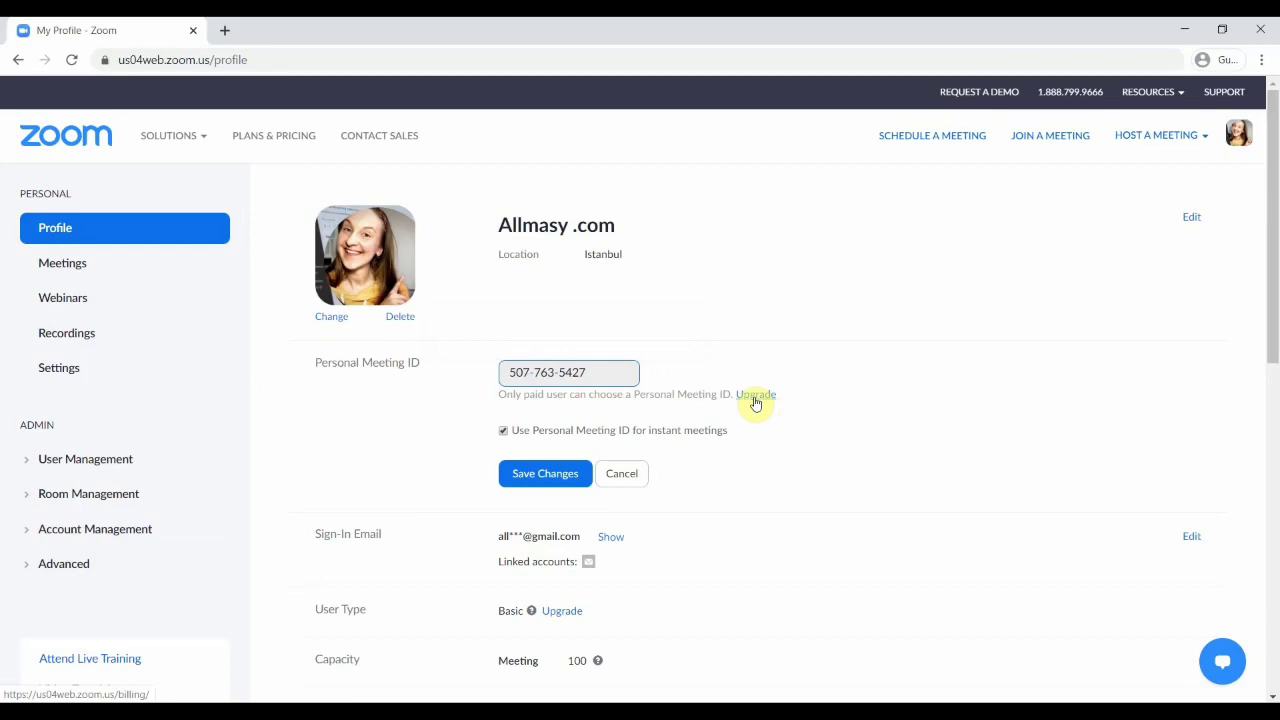
mouse_move(595, 379)
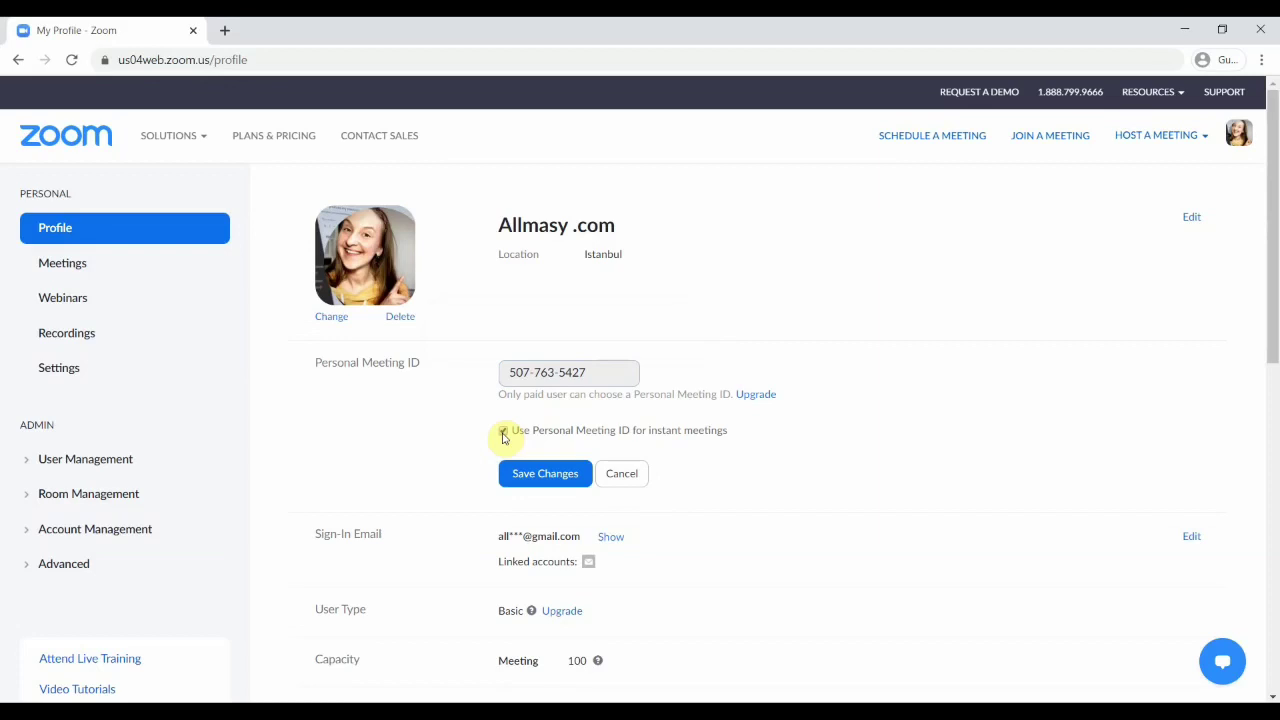
mouse_move(535, 381)
left_click(504, 432)
left_click(504, 432)
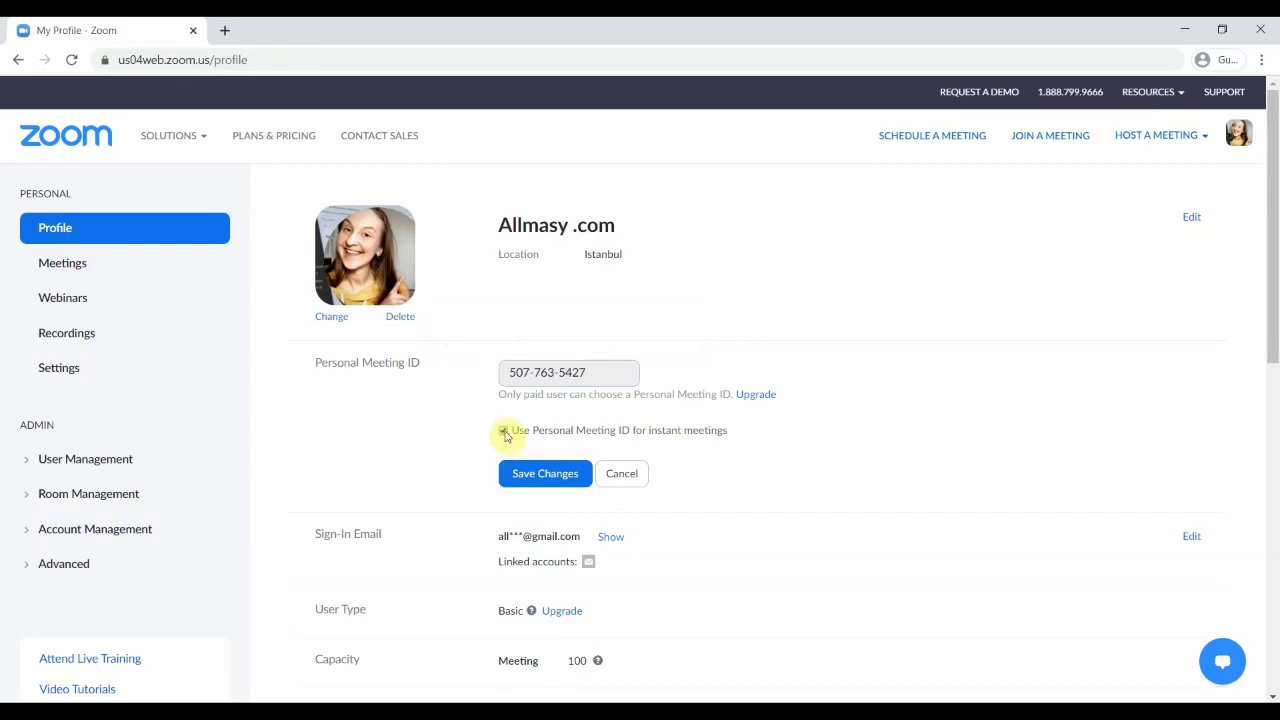
left_click(540, 480)
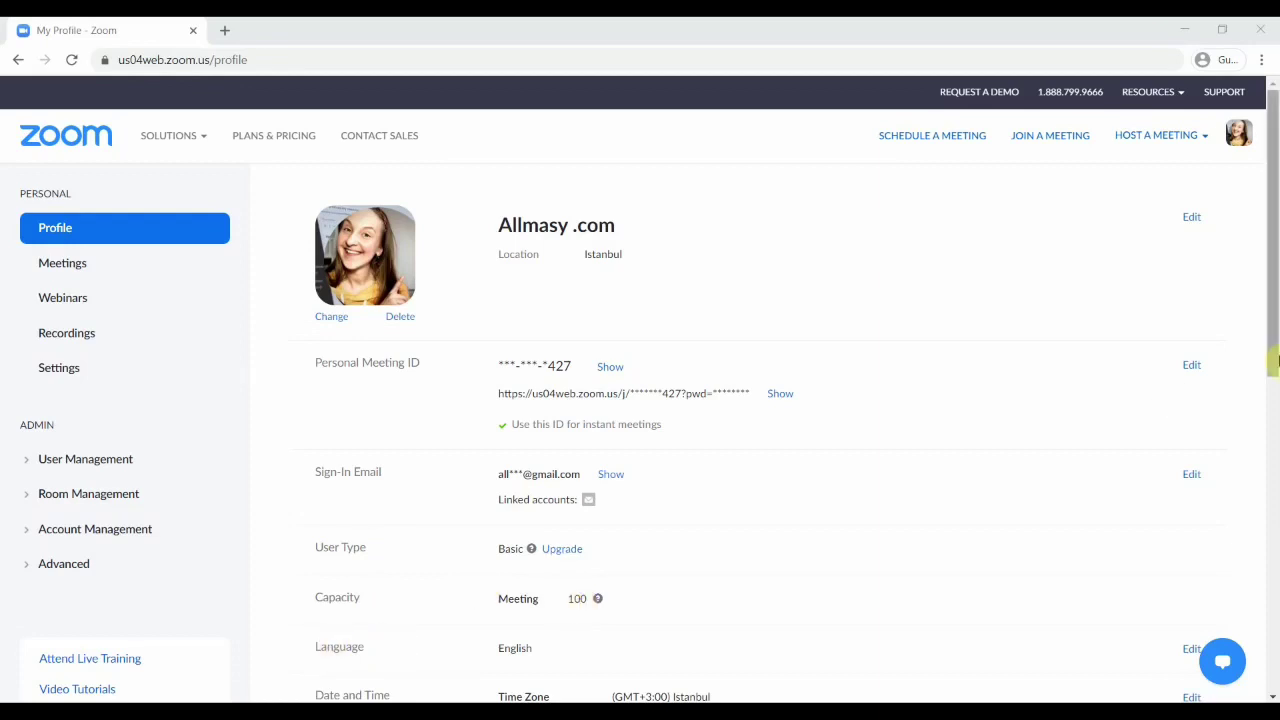
Step: Look through the available profile languages and leave the language setting without saving
scroll(1276, 360, "down", 2)
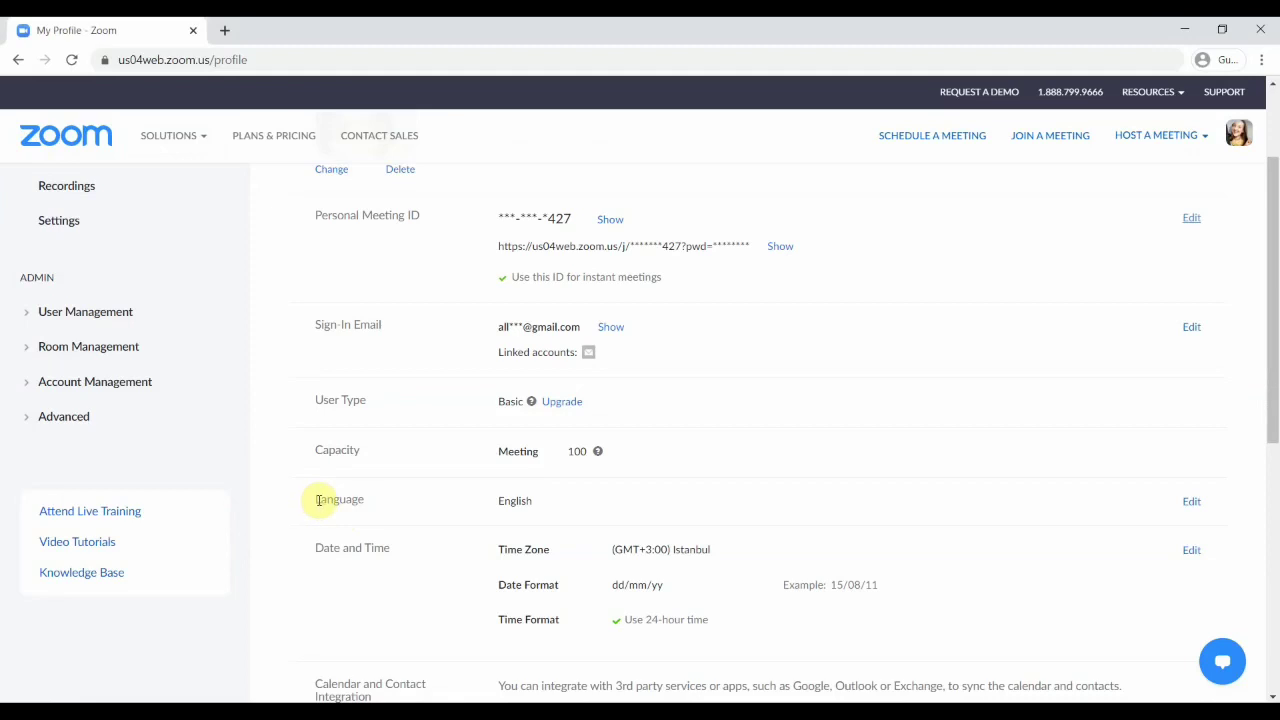
left_click(520, 496)
left_click_drag(660, 374, 689, 446)
left_click(615, 548)
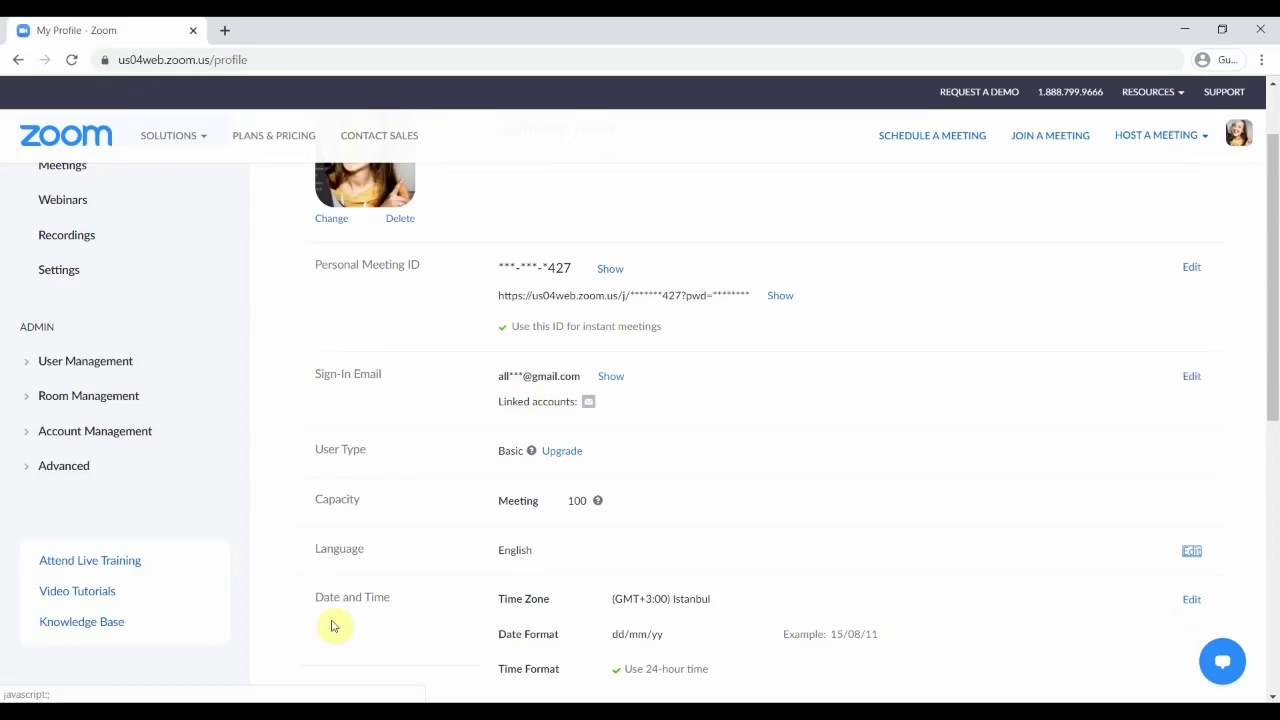
scroll(333, 626, "up", 1)
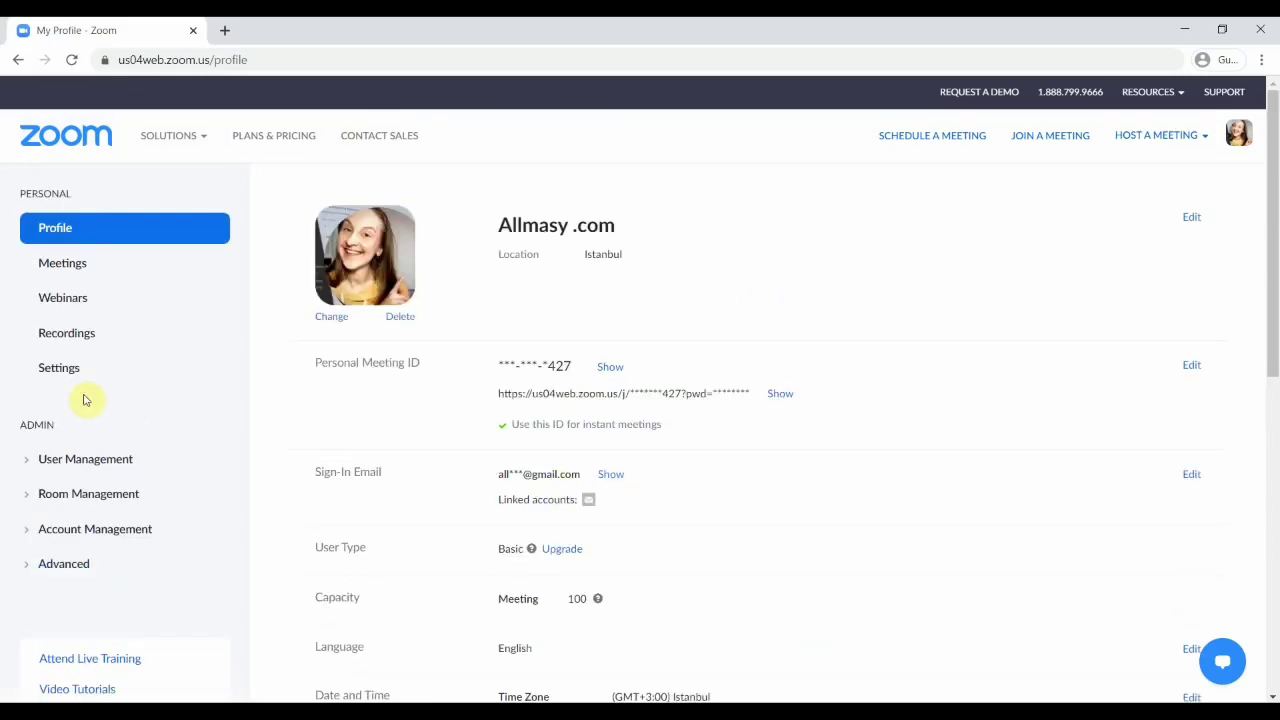
Step: Open the account's meeting settings and review the scheduling options for video, audio type and joining before the host
left_click(57, 370)
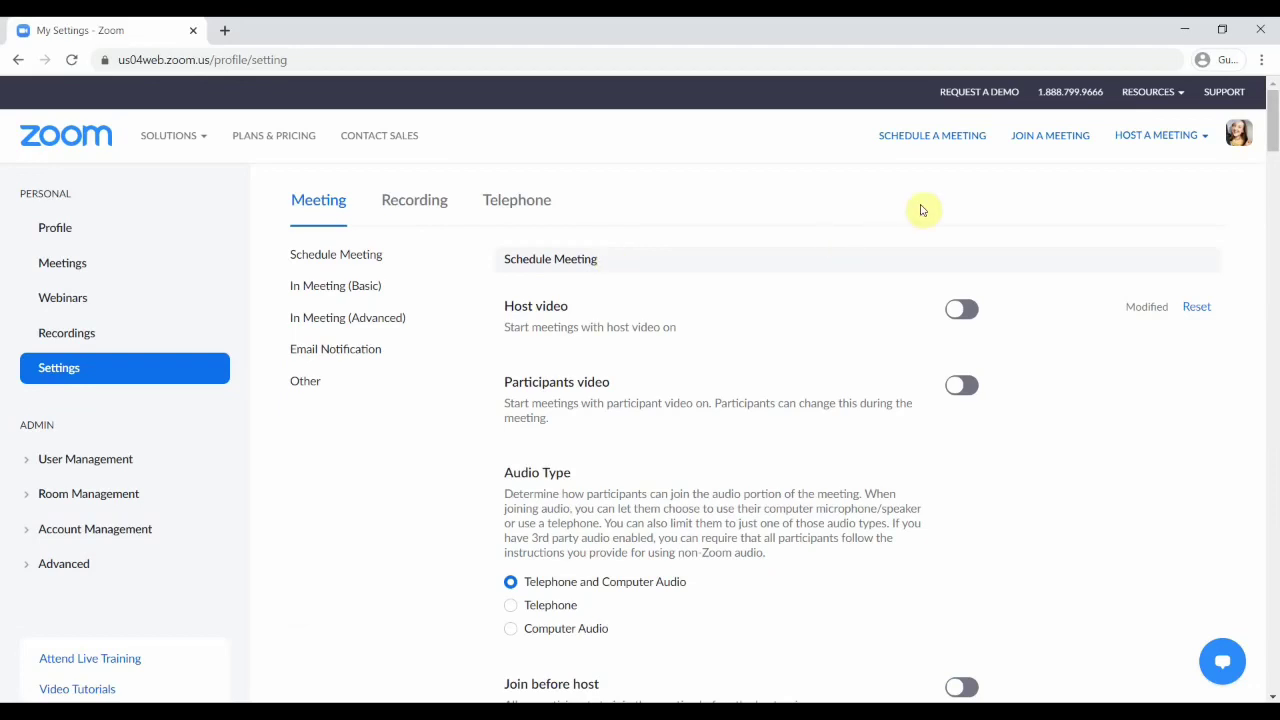
left_click(1137, 145)
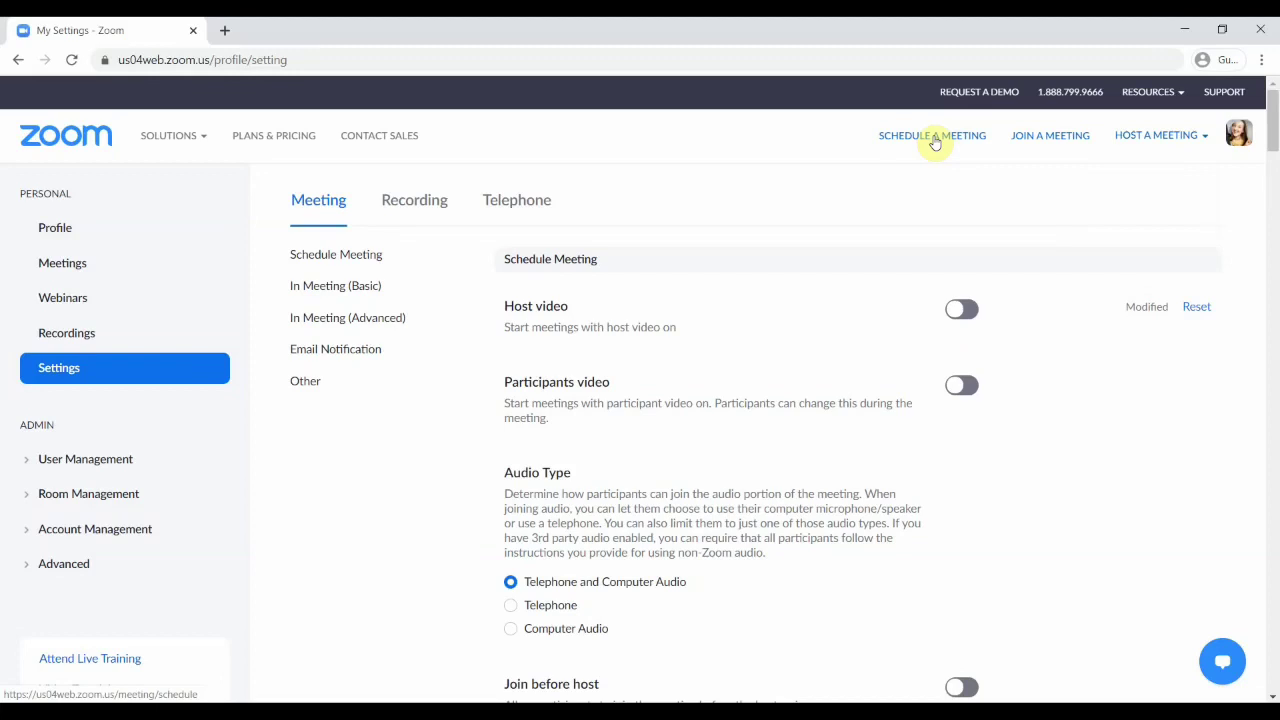
scroll(1136, 491, "down", 1)
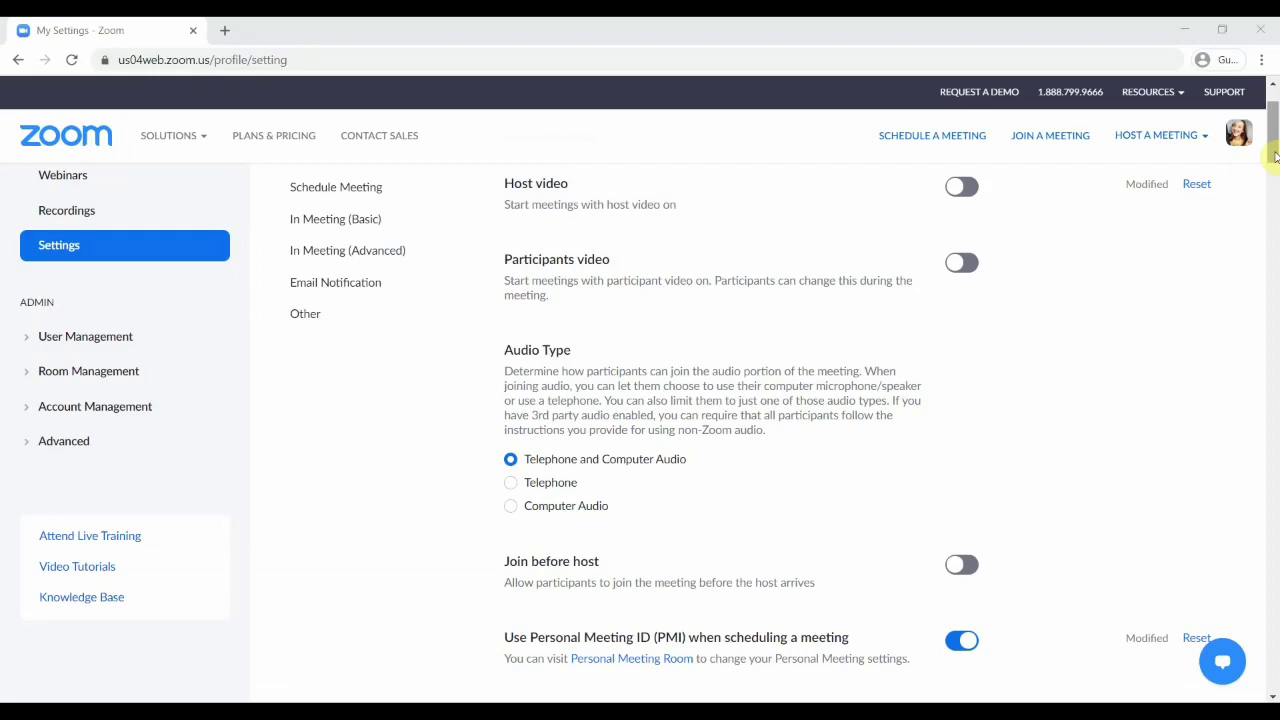
left_click_drag(1274, 155, 1274, 190)
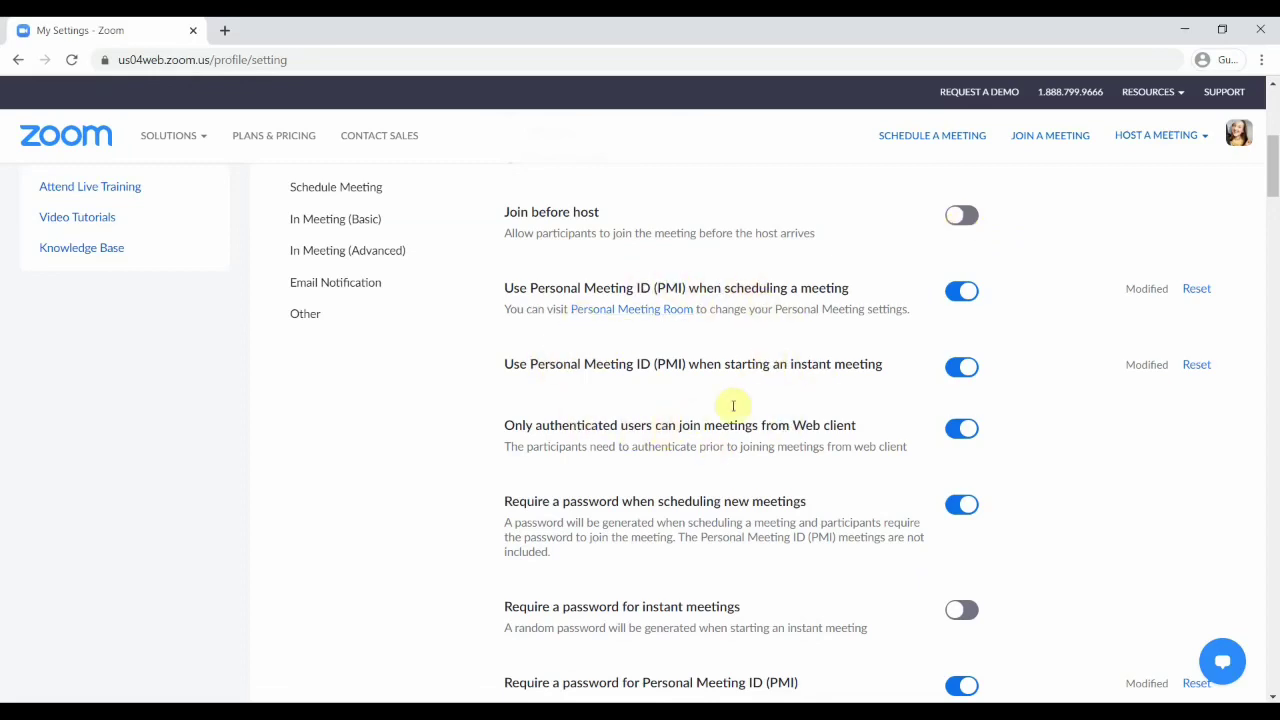
Step: Open the Personal Meeting ID password for editing, save it for all meetings using PMI, and accept the change
scroll(700, 380, "down", 3)
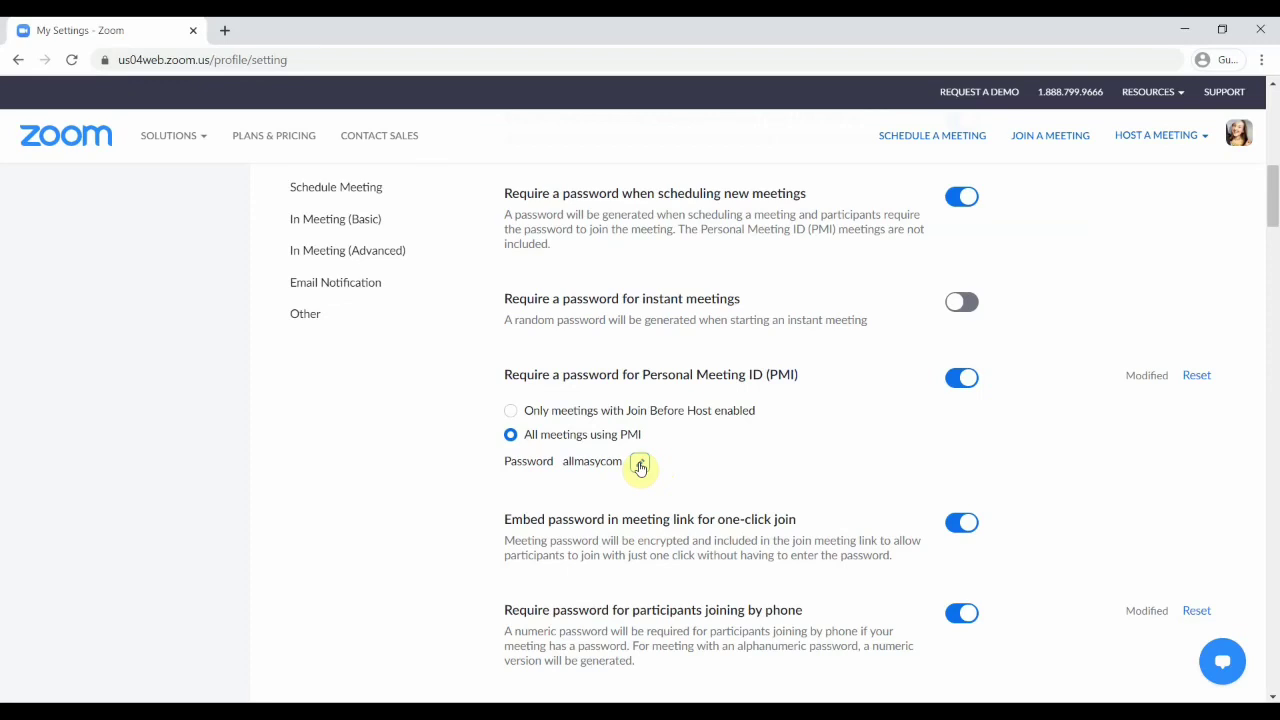
scroll(640, 467, "down", 1)
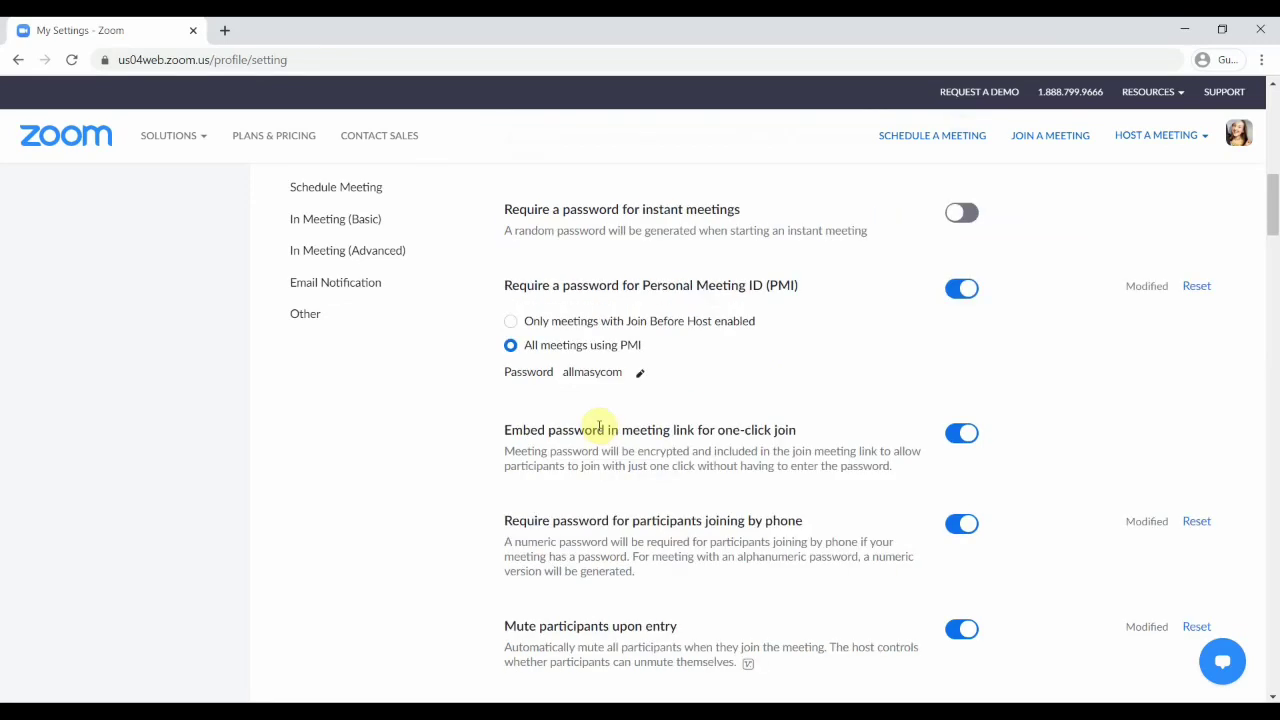
left_click(640, 375)
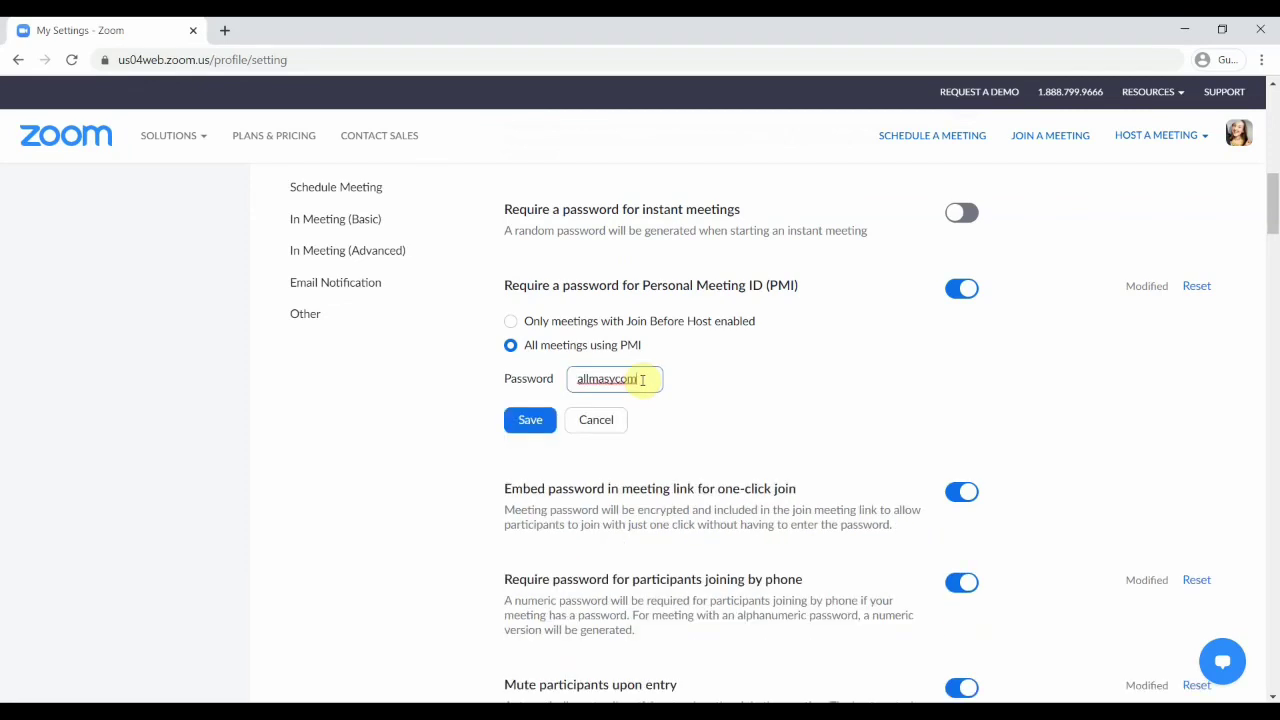
left_click(530, 422)
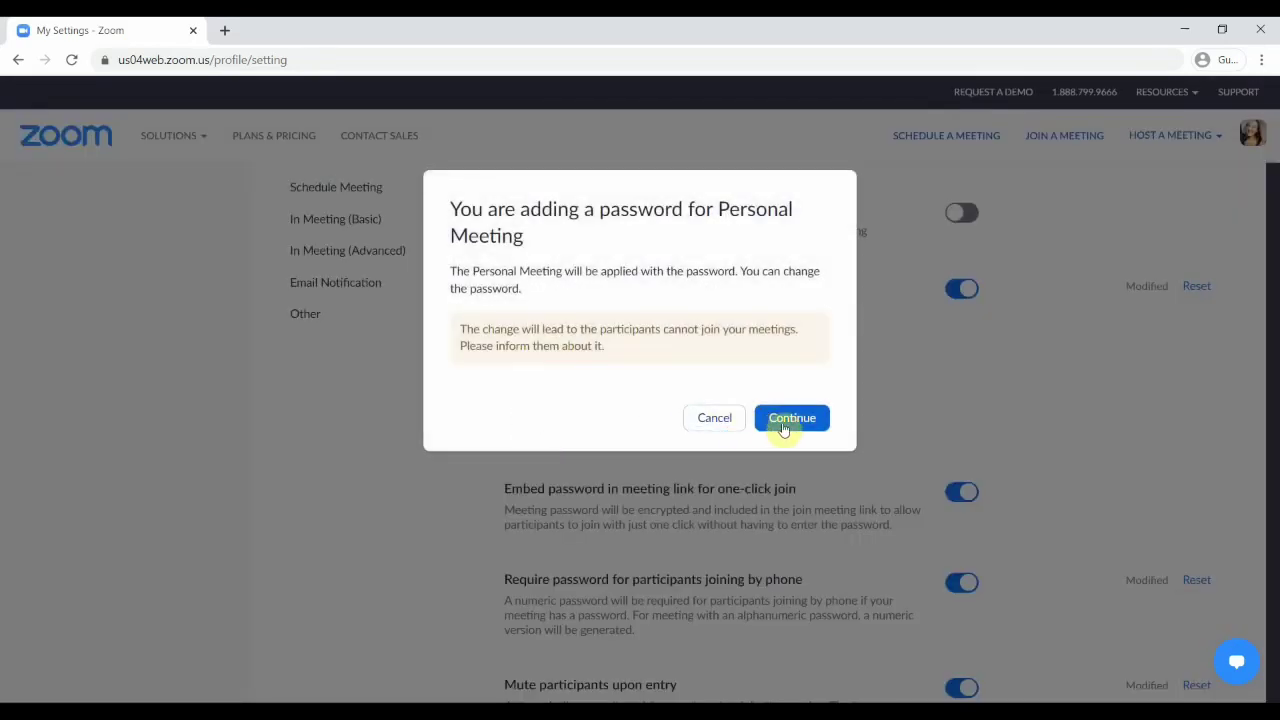
left_click(787, 420)
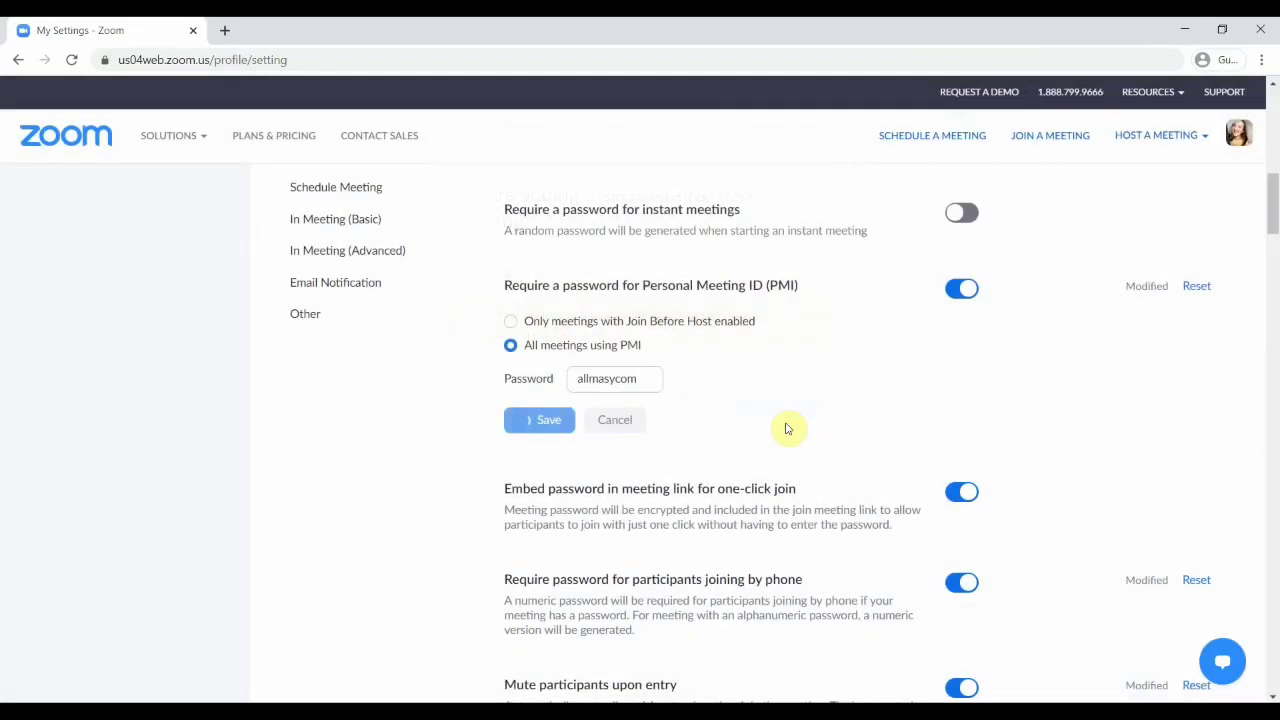
Step: Turn on private chat between meeting participants and switch it back off
scroll(1273, 236, "down", 2)
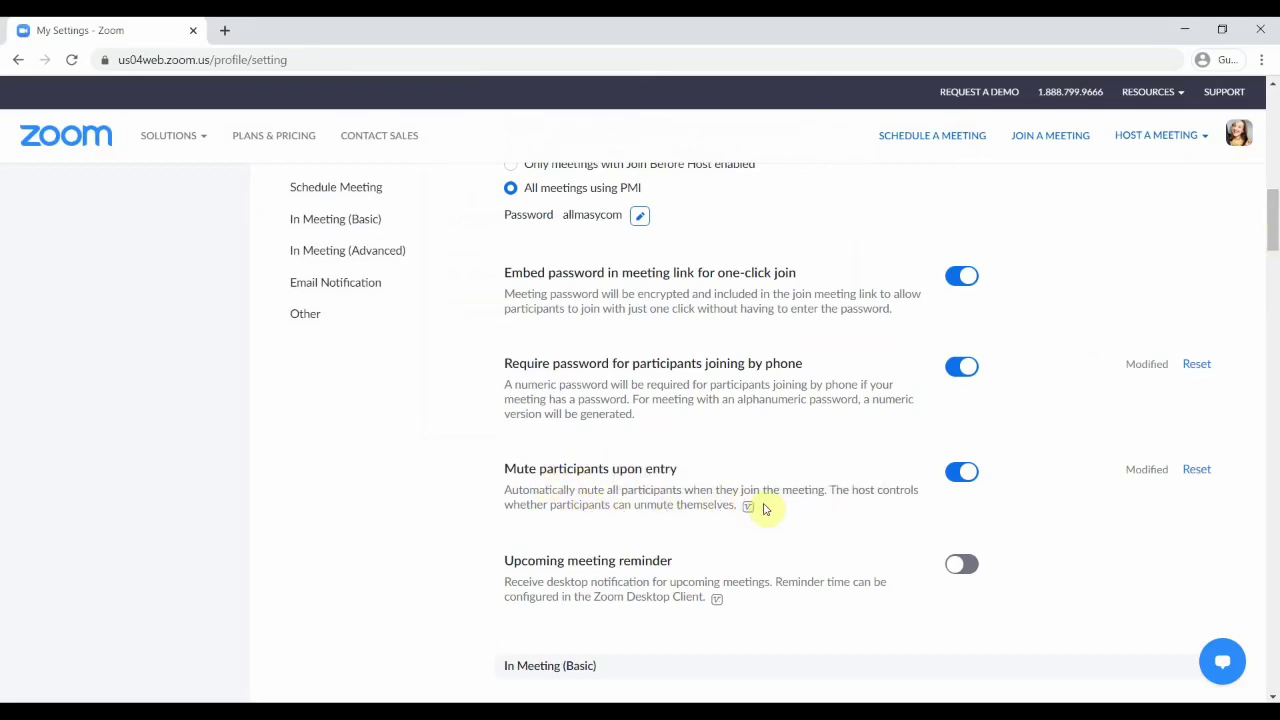
scroll(765, 509, "down", 4)
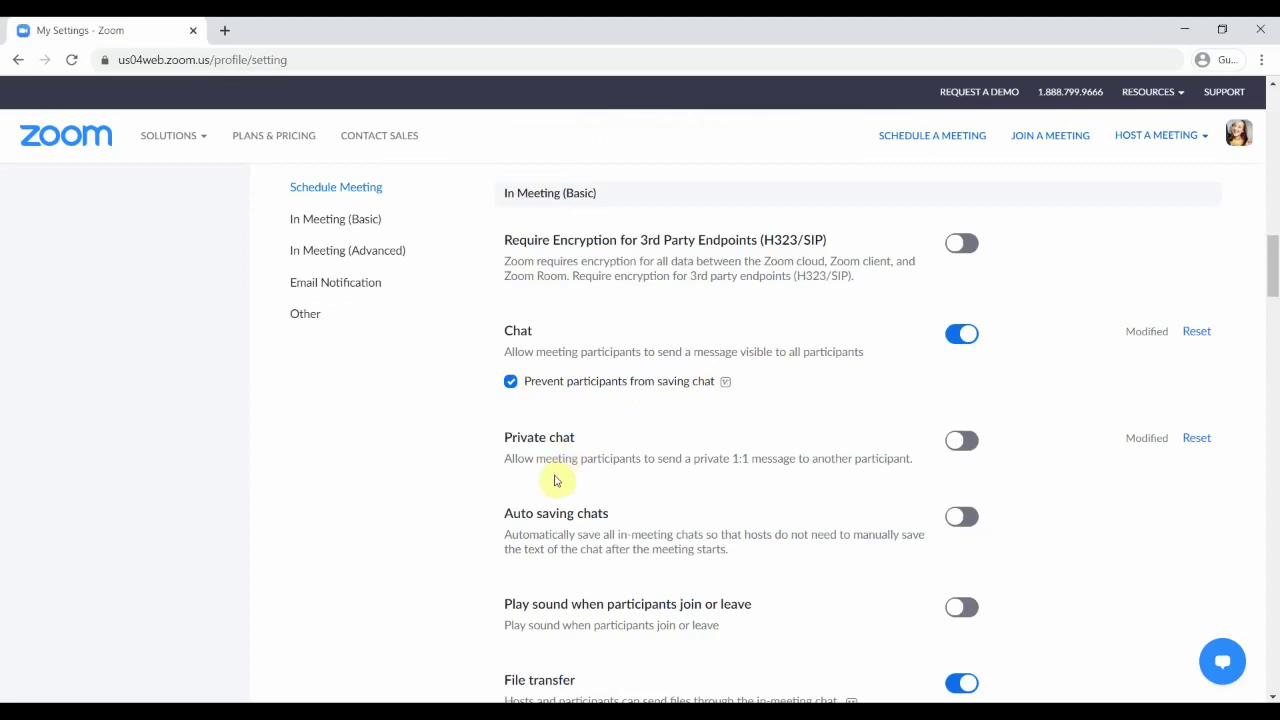
left_click(962, 442)
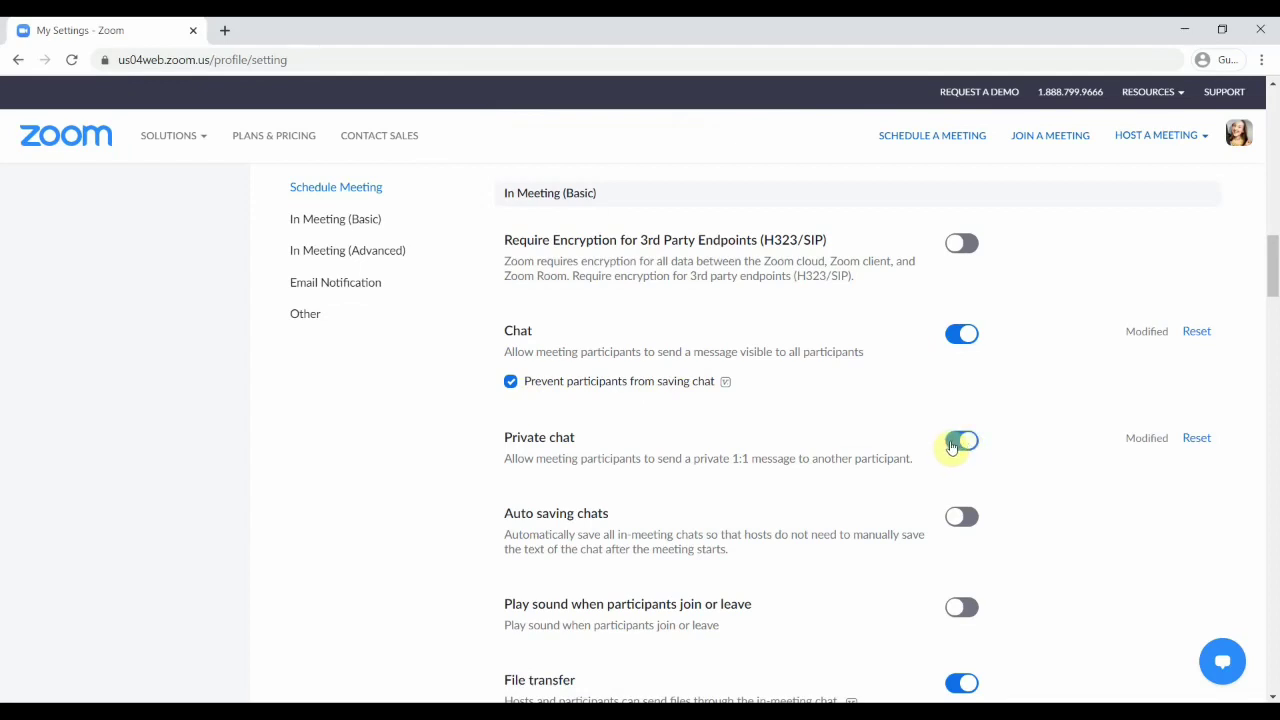
left_click(952, 447)
Step: Set who can share in the screen sharing options to All Participants
scroll(530, 455, "down", 3)
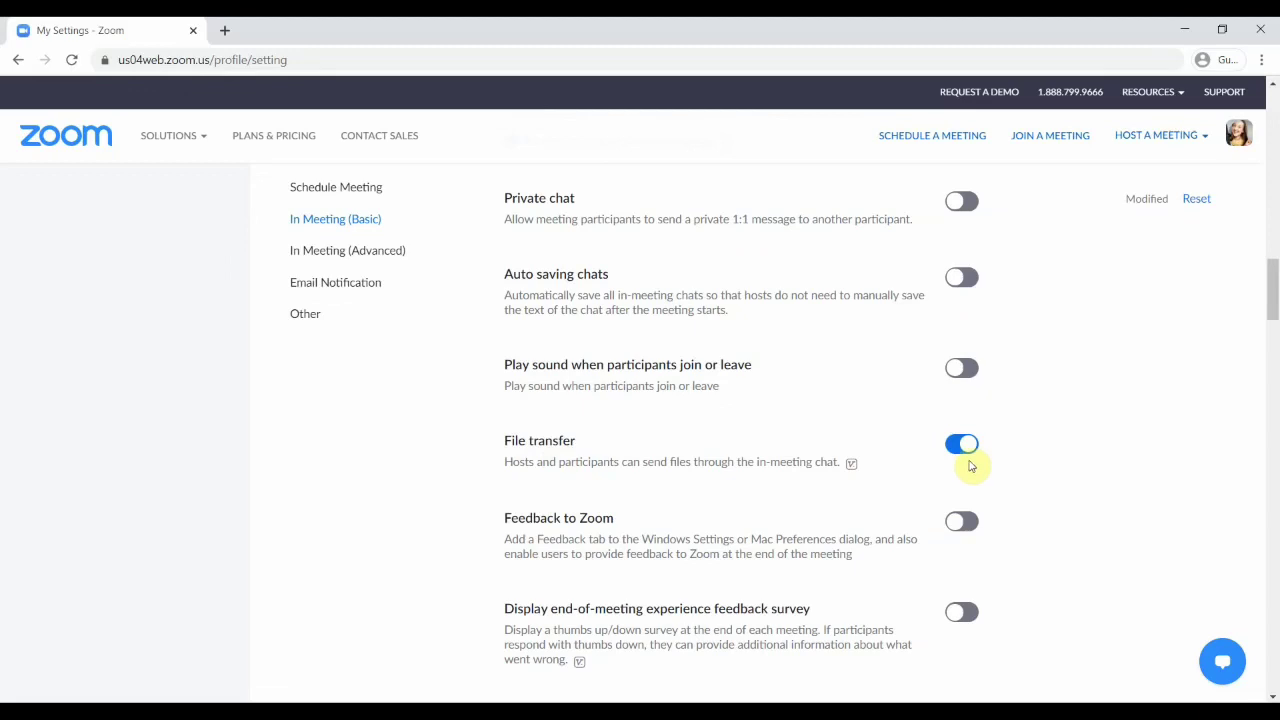
scroll(969, 465, "down", 7)
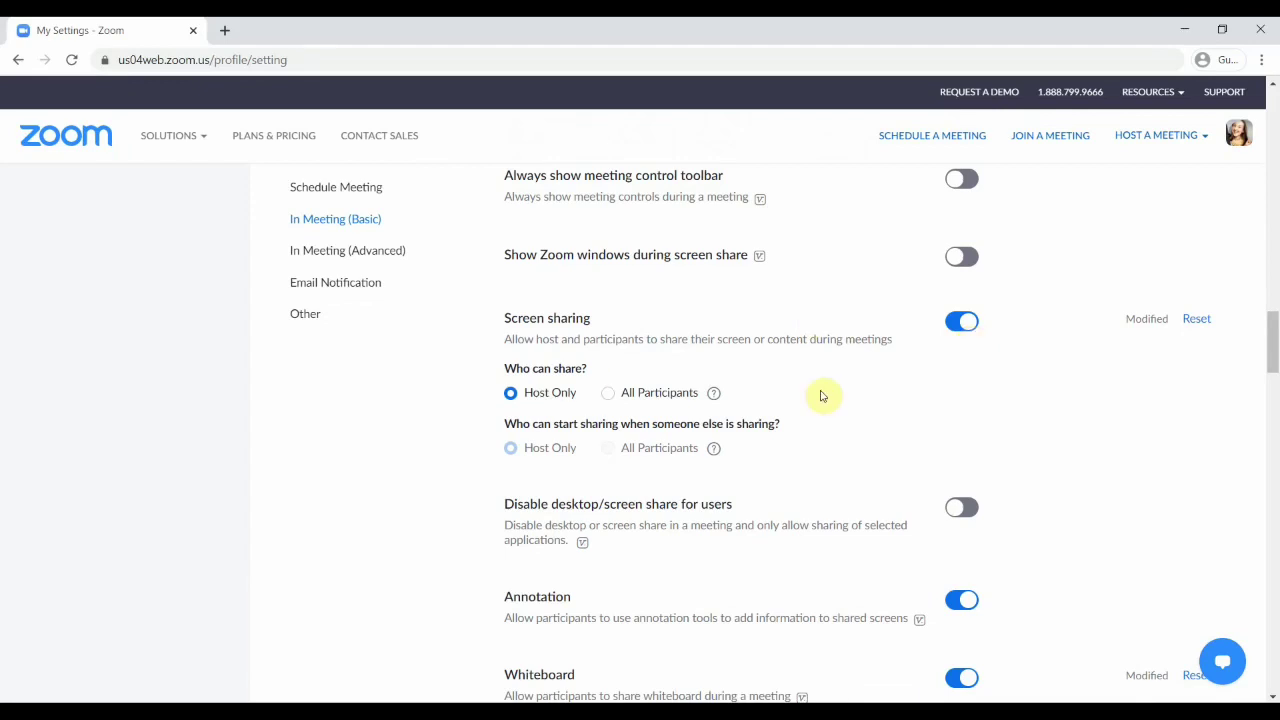
double_click(511, 400)
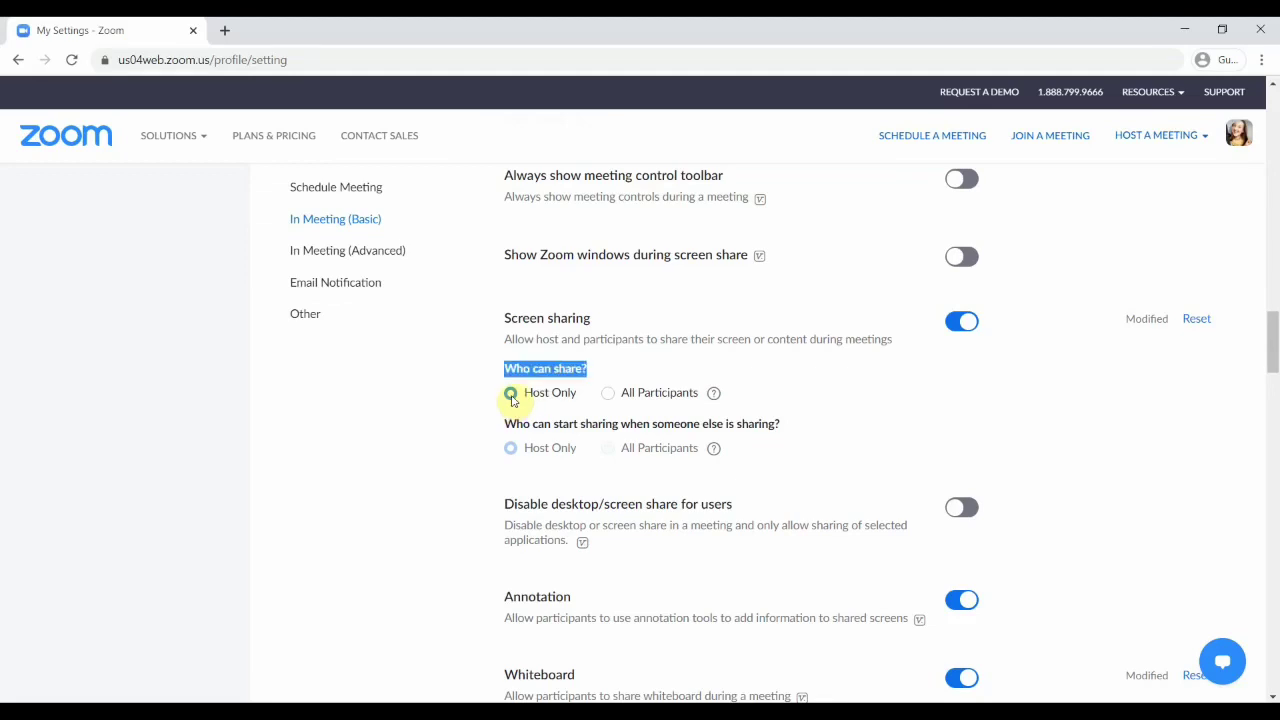
left_click(608, 394)
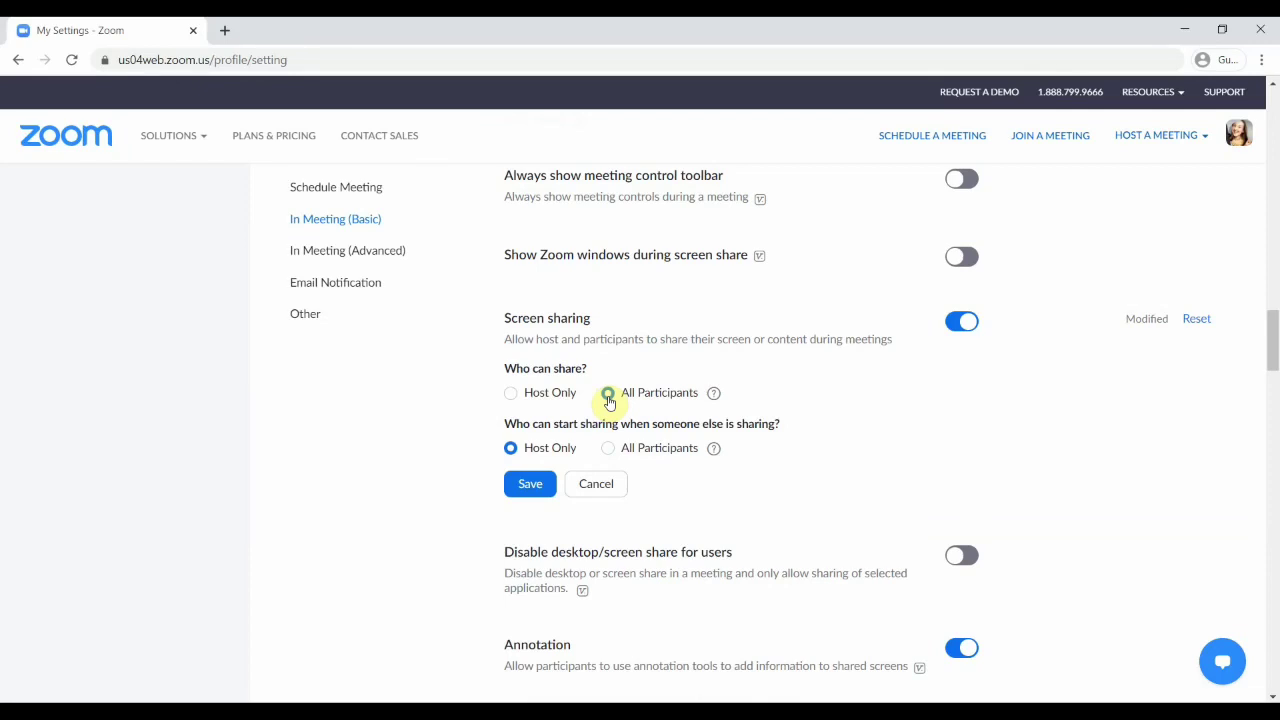
Step: Turn off remote control of shared content and switch it back on
scroll(529, 292, "down", 4)
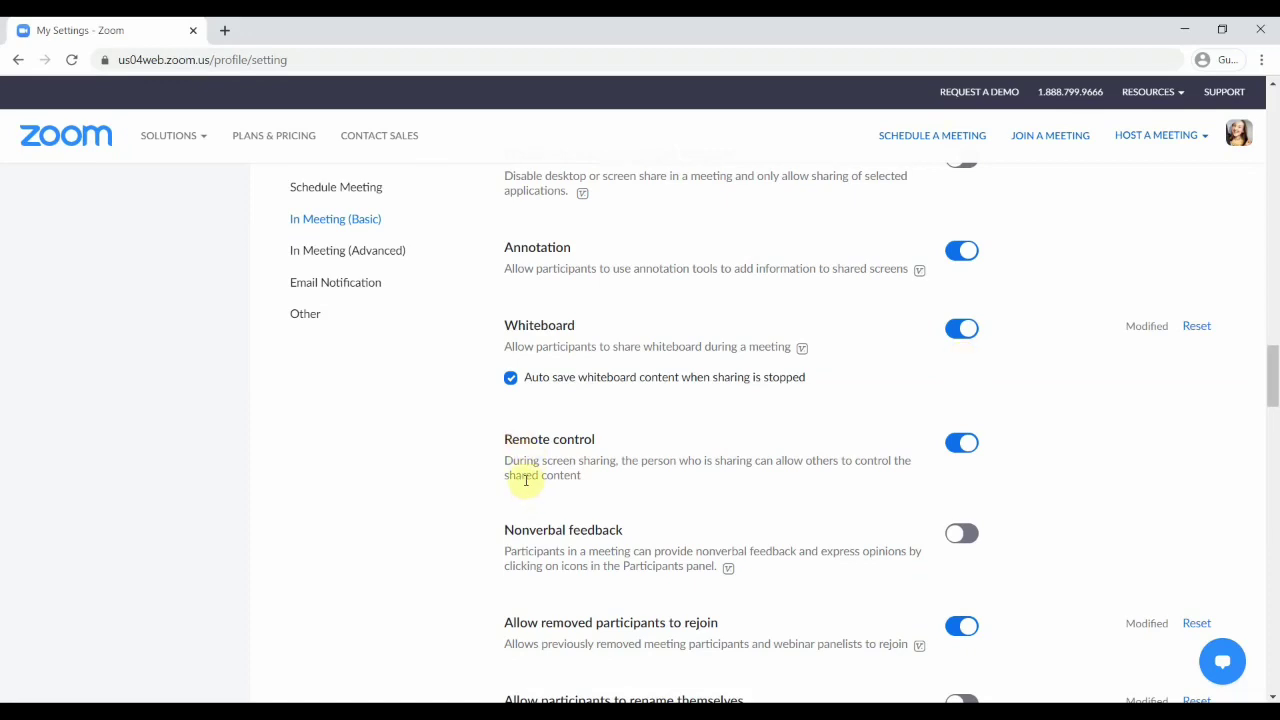
left_click(960, 445)
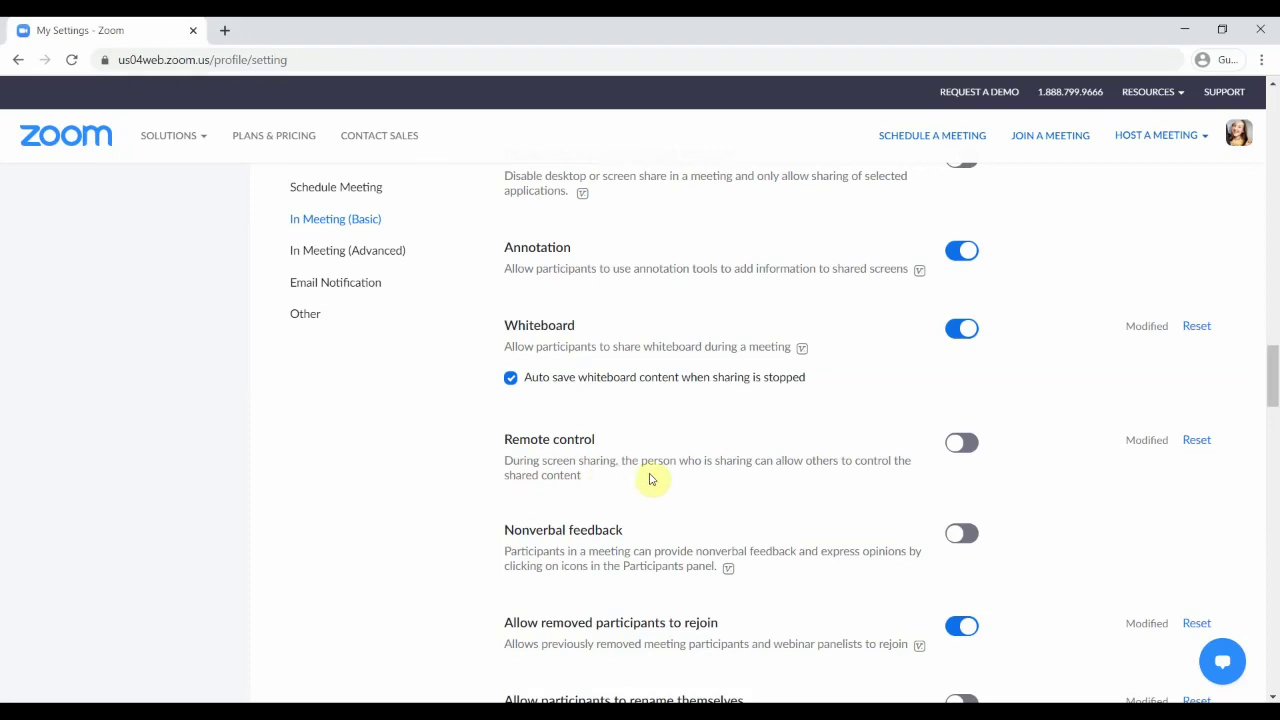
left_click(966, 450)
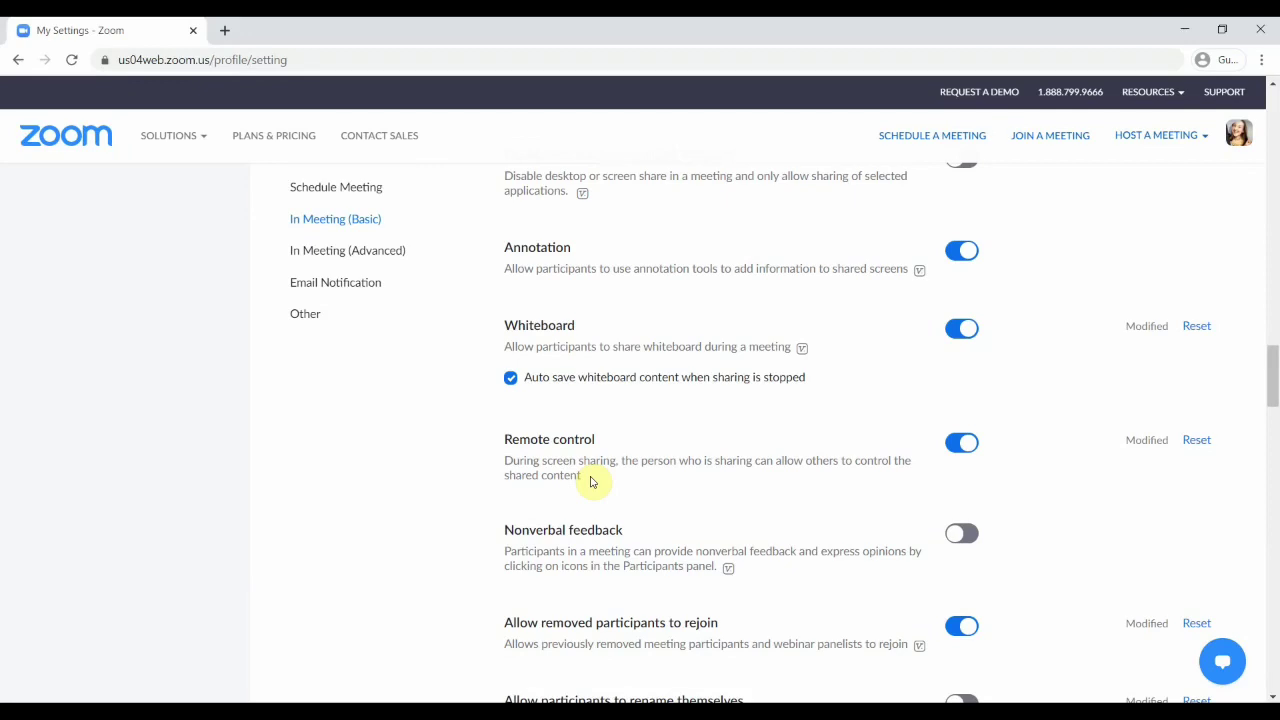
Step: Turn off remote control of shared content and review the remaining basic and advanced in-meeting settings through Waiting room
left_click(953, 452)
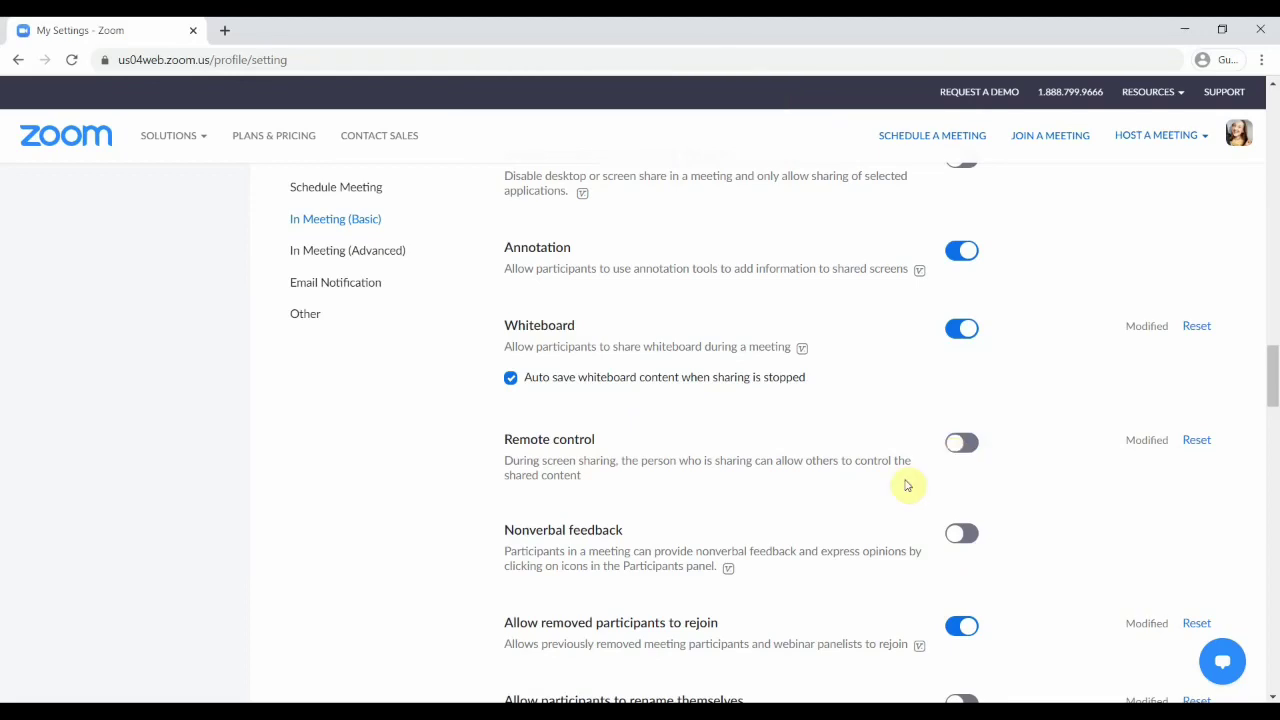
scroll(562, 384, "down", 3)
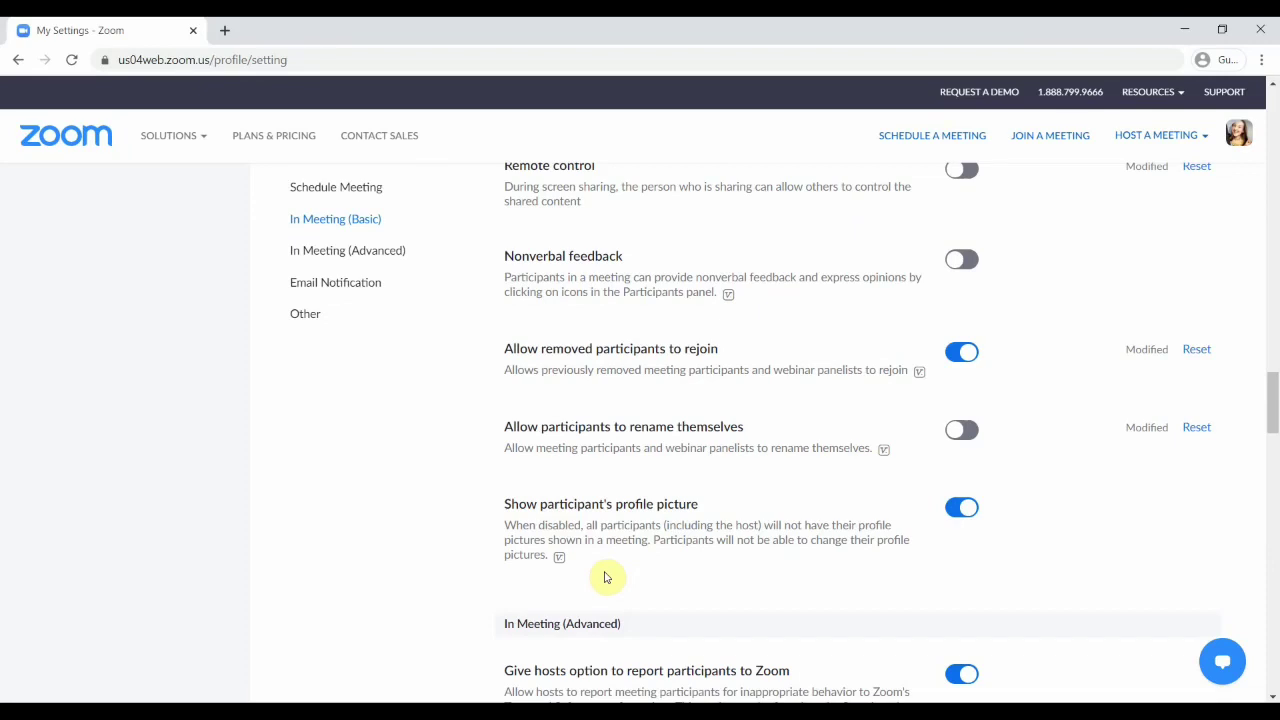
scroll(604, 577, "down", 5)
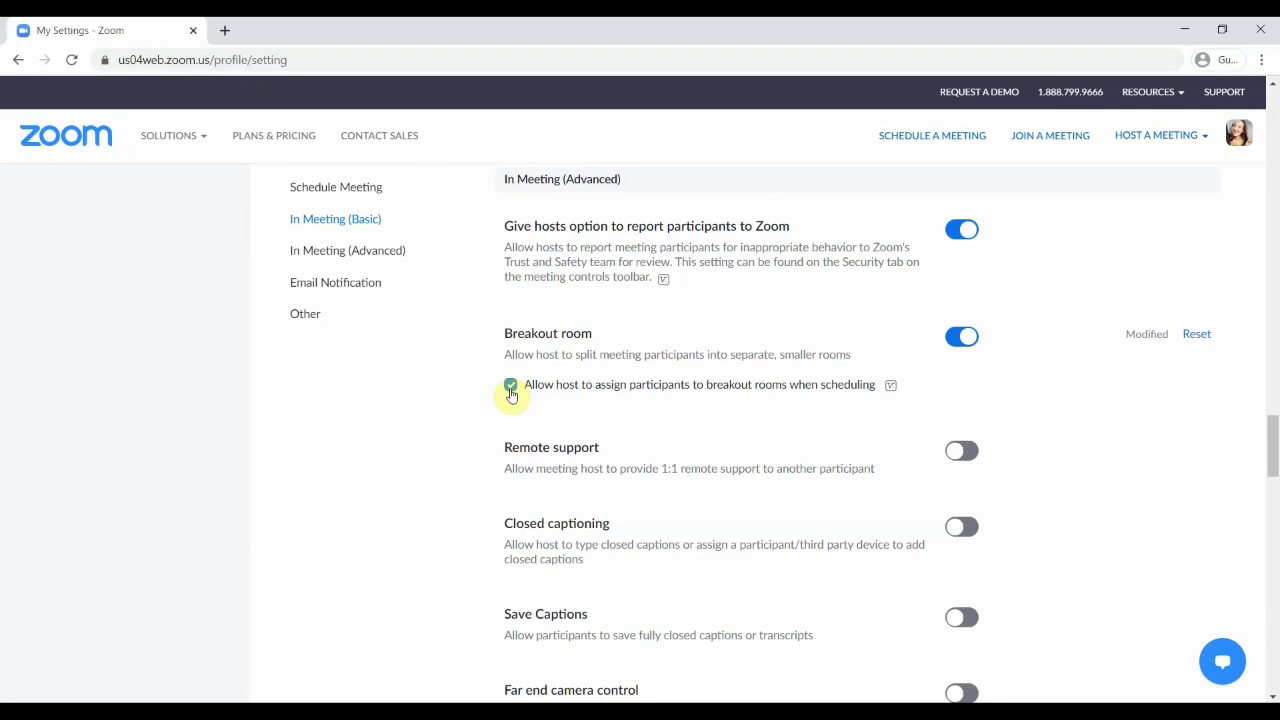
scroll(774, 361, "down", 5)
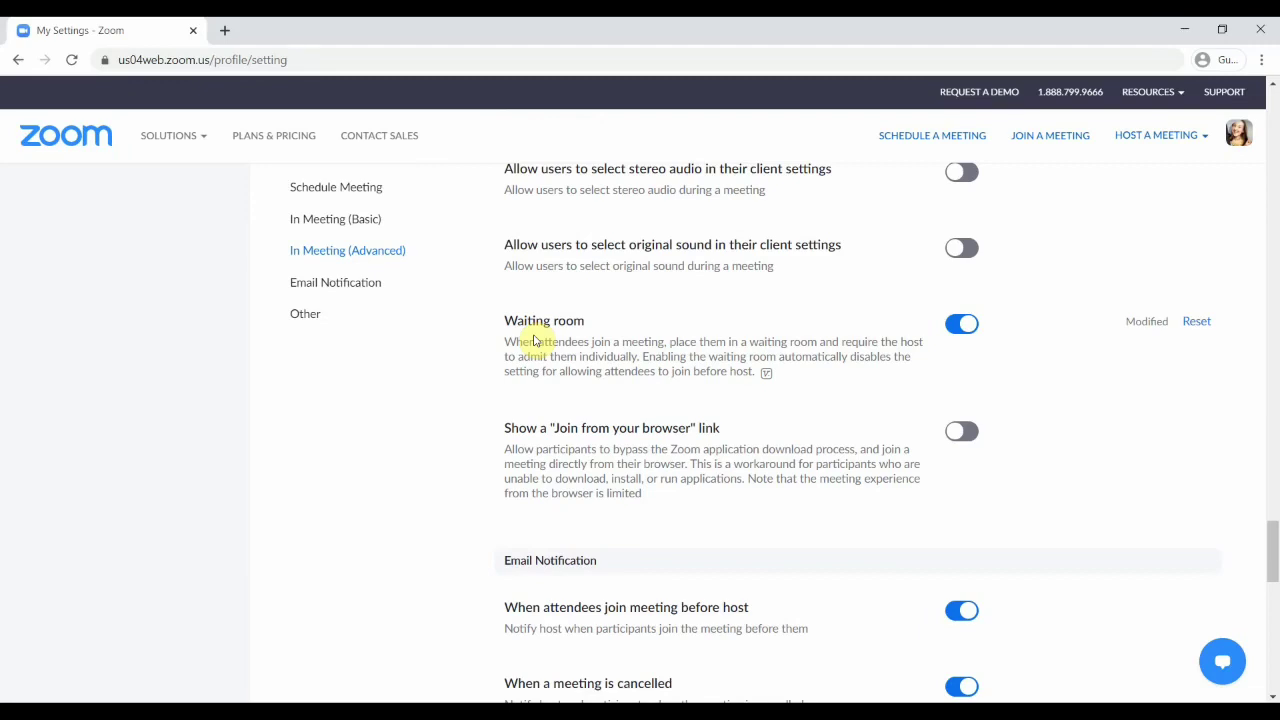
Step: Open the Account Profile under Account Management and request termination of the account, bringing up its confirmation
left_click(80, 380)
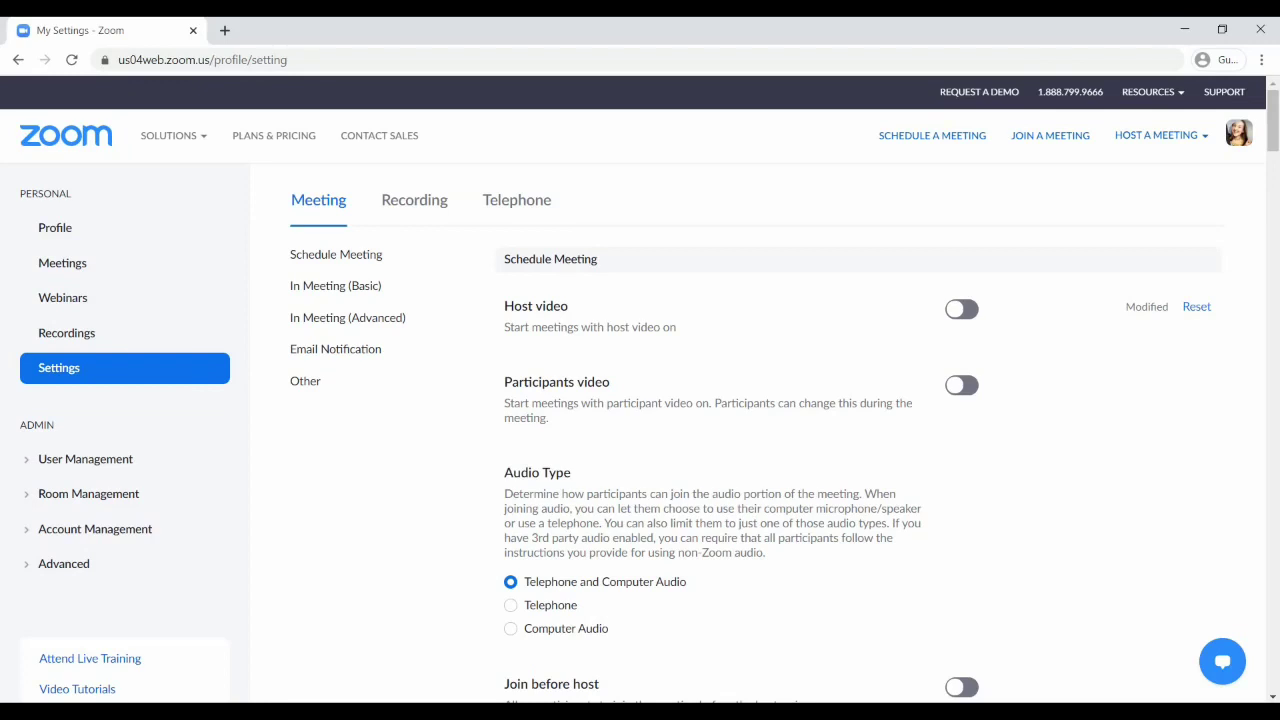
left_click(115, 540)
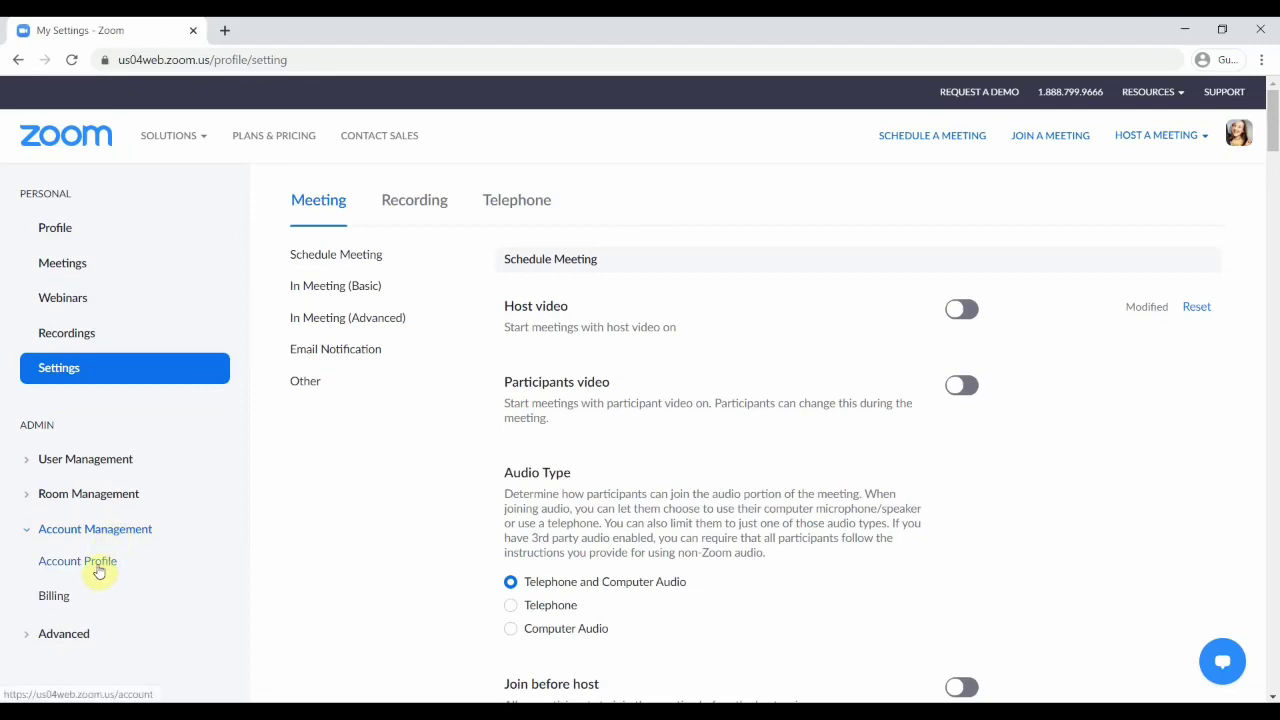
left_click(98, 568)
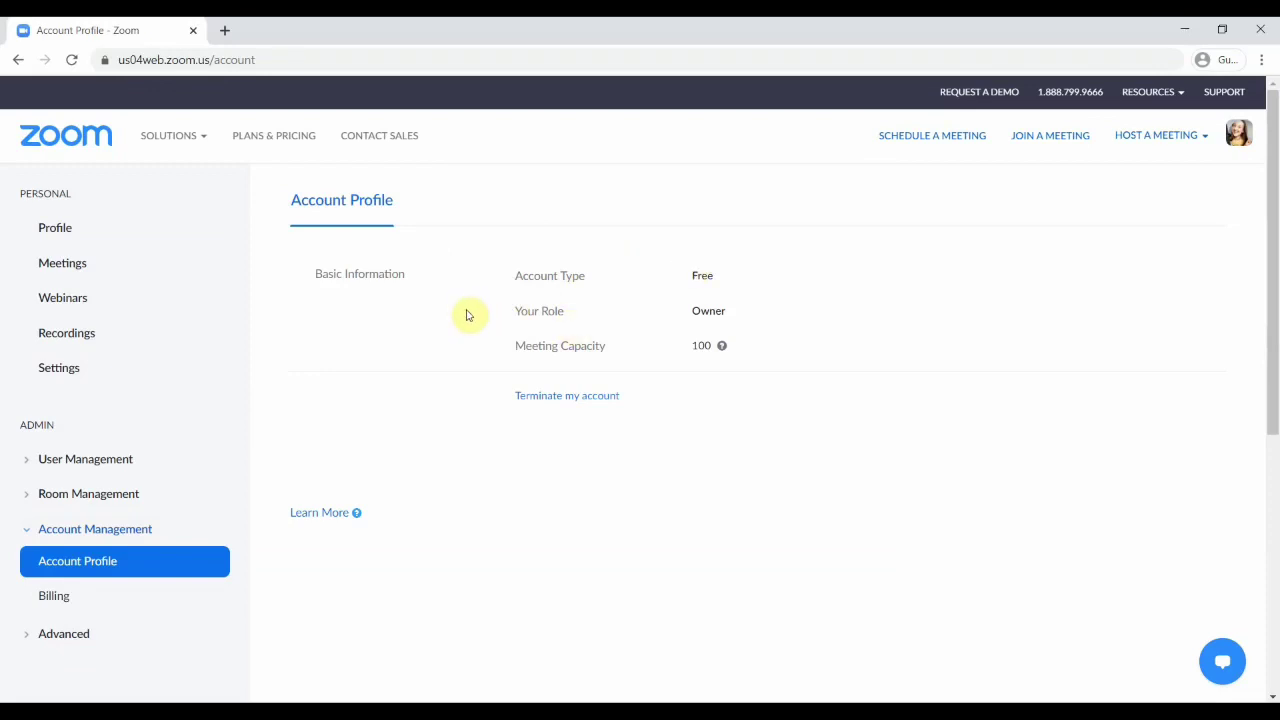
left_click(547, 398)
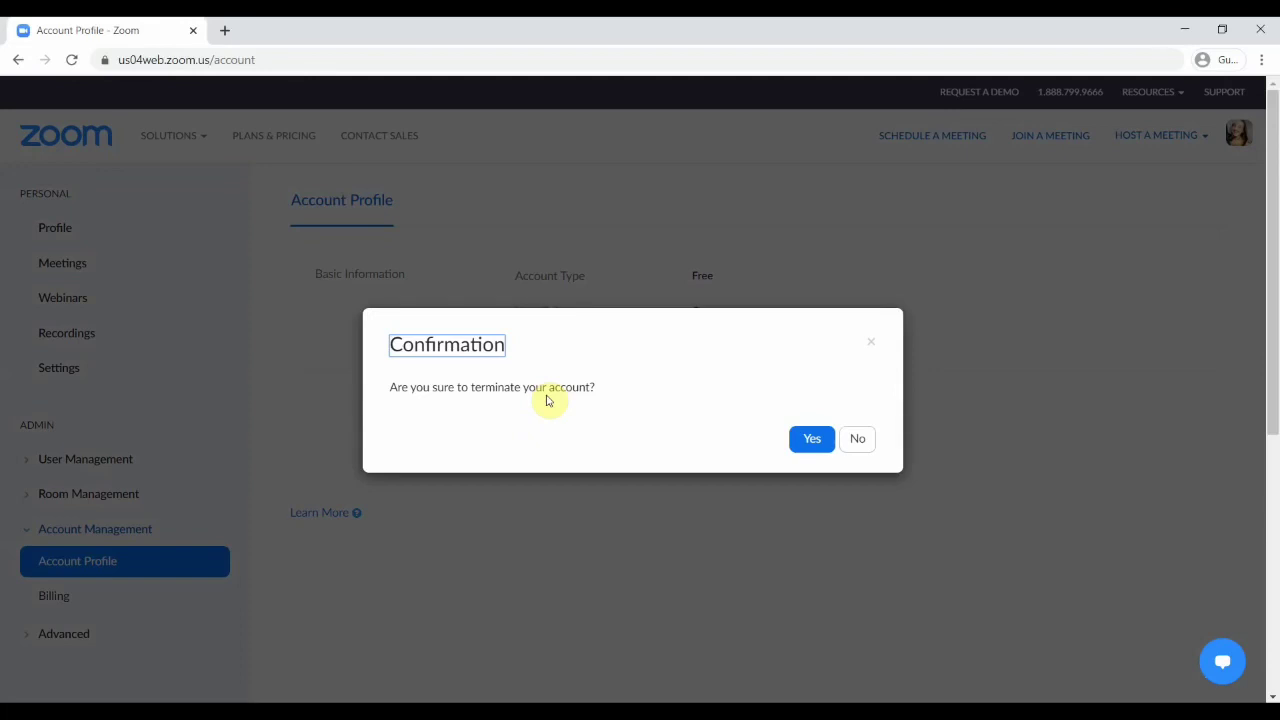